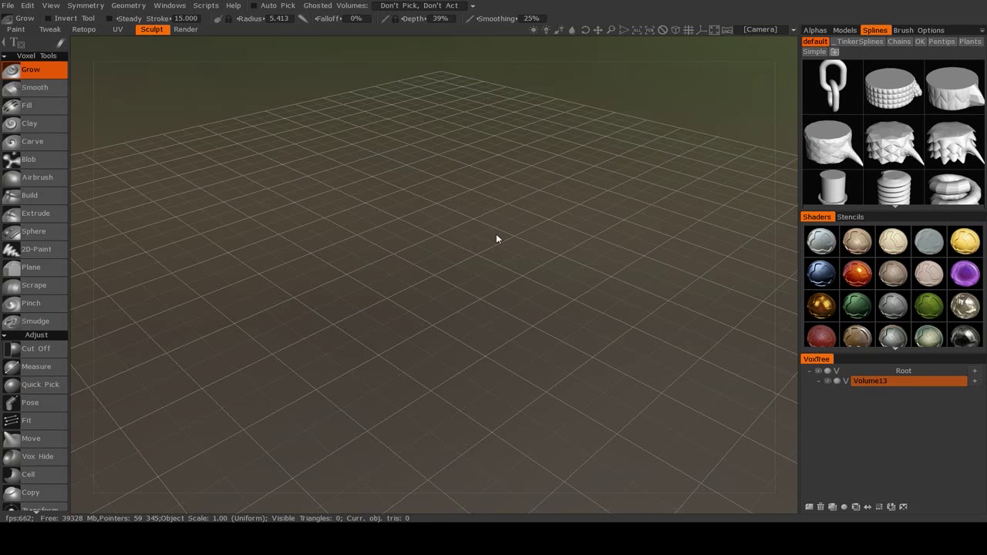
mouse_move(463, 299)
left_mouse_down()
mouse_move(479, 283)
mouse_move(471, 287)
left_mouse_up()
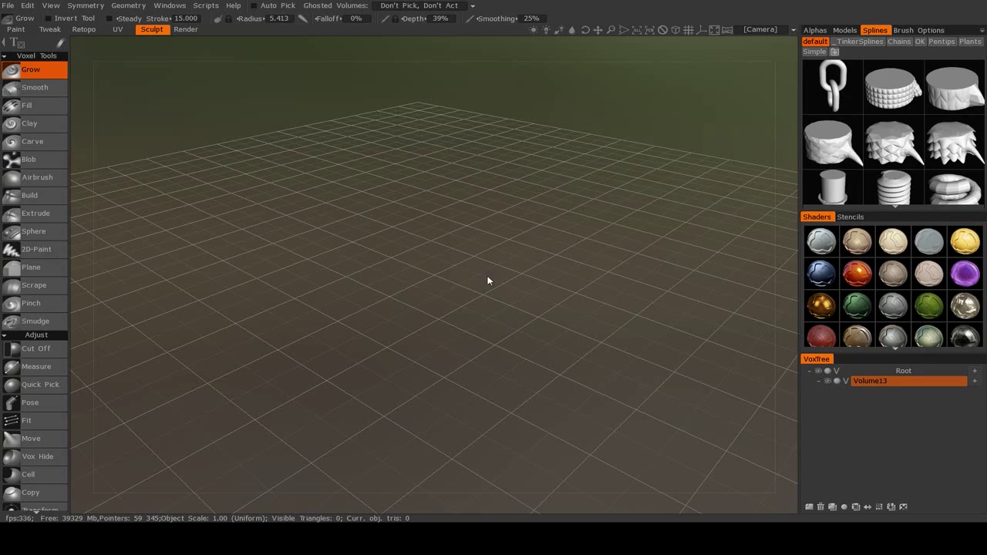
left_click_drag(500, 258, 599, 242)
right_click_drag(599, 242, 543, 254)
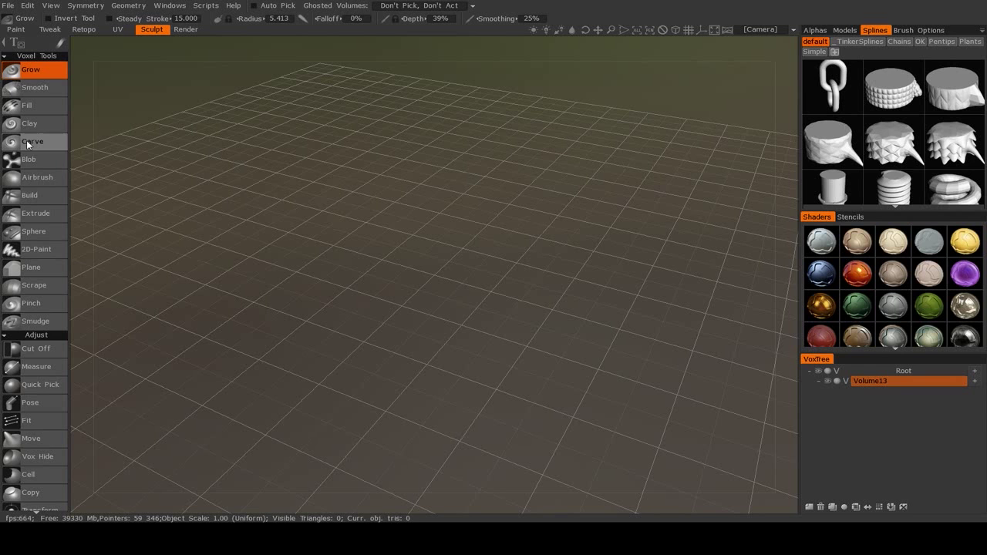
left_click(6, 44)
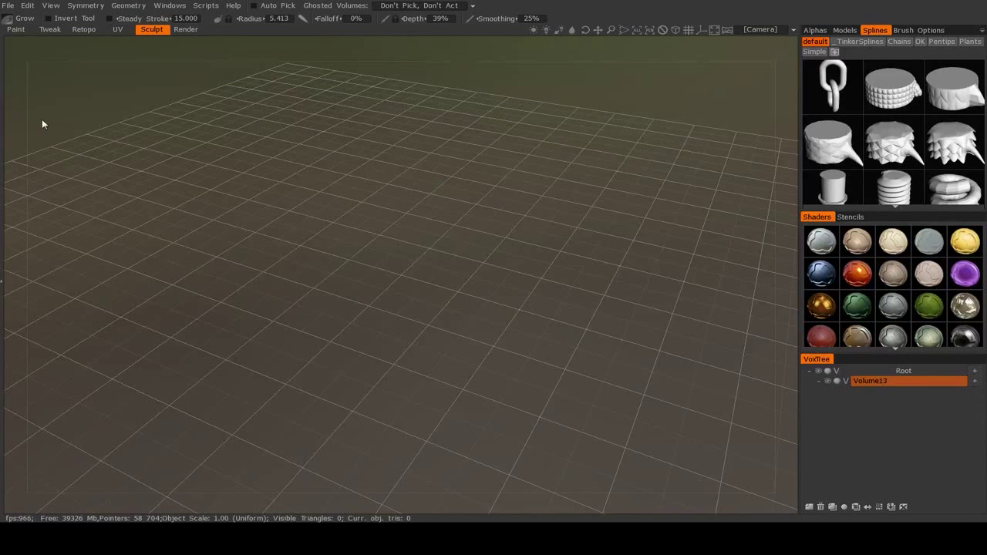
left_click(2, 287)
Add a sphere primitive at position 0, 0, 0 to the voxel volume
scroll(36, 231, "down", 10)
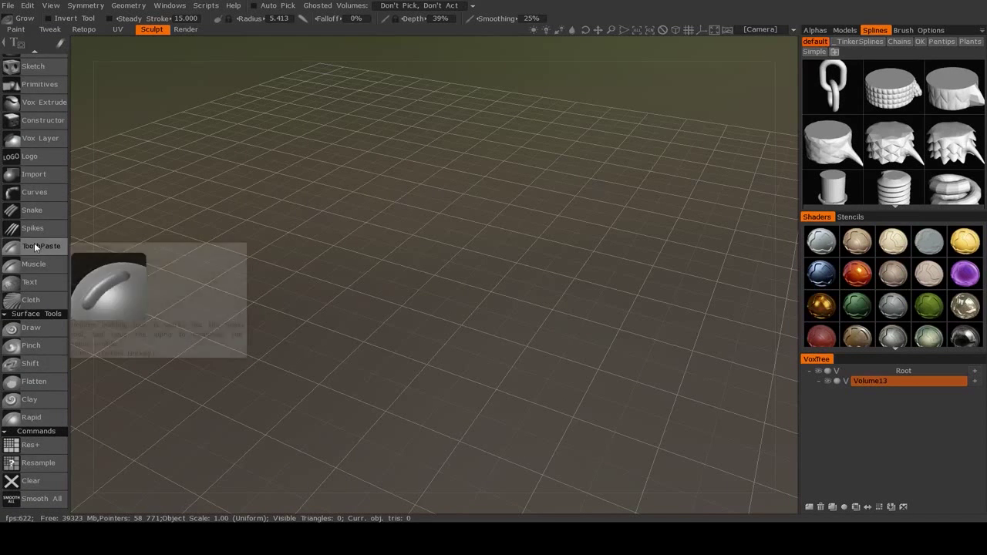
scroll(34, 243, "up", 5)
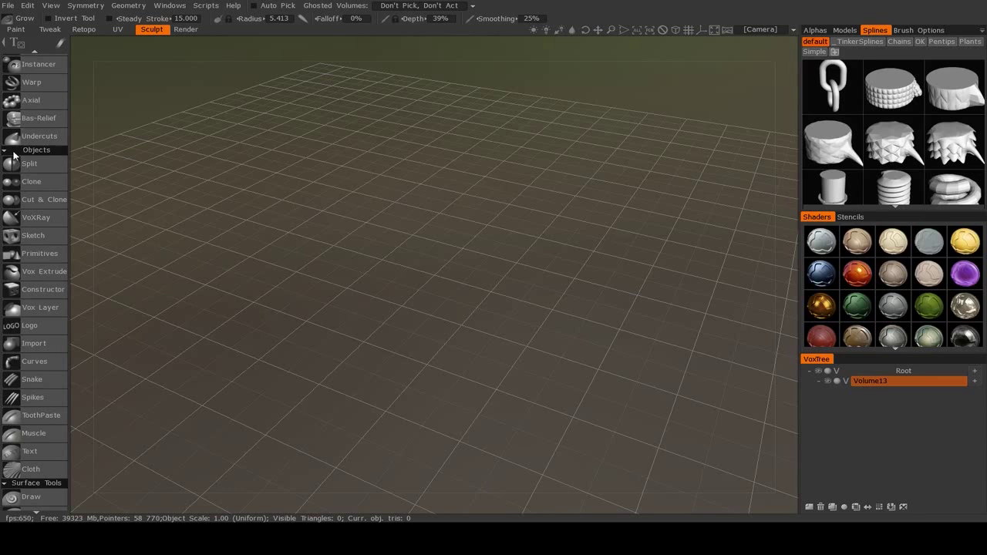
left_click(30, 254)
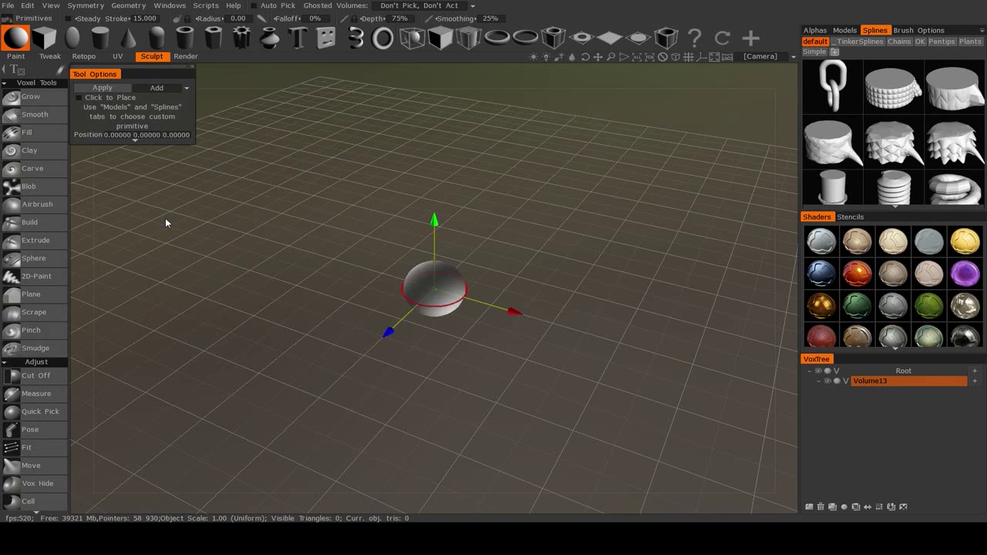
key("Return")
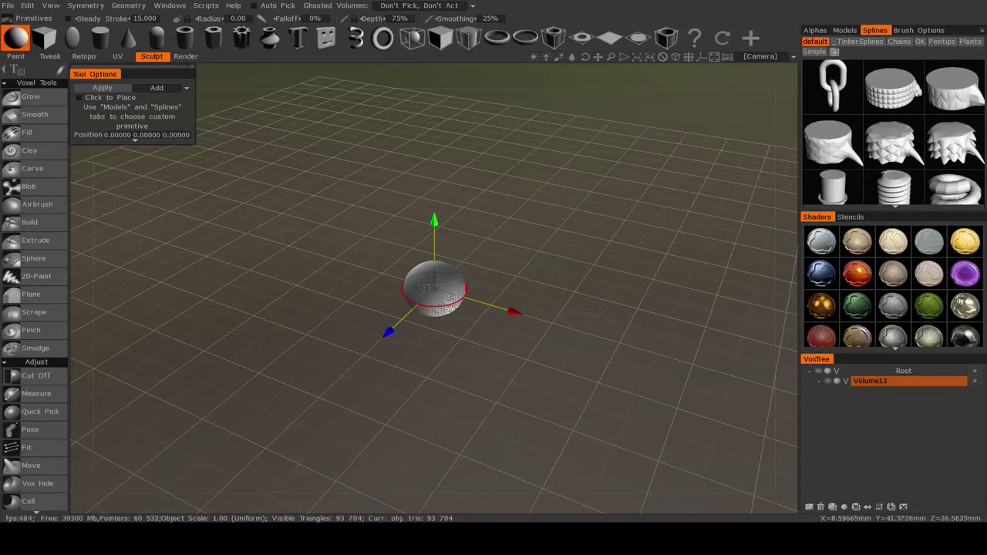
Try a Grow stroke across the front of the sphere and undo it
left_click(24, 96)
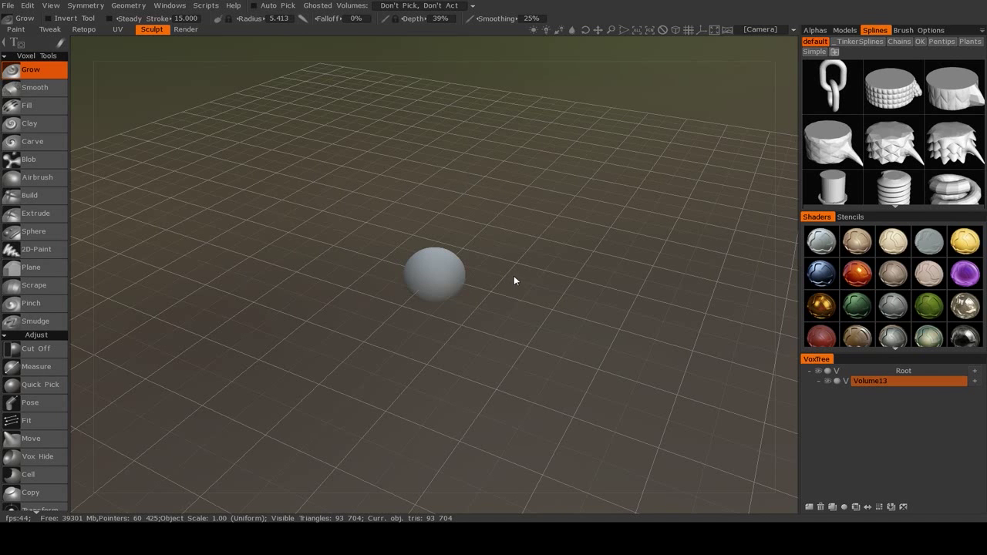
left_click_drag(570, 227, 522, 226)
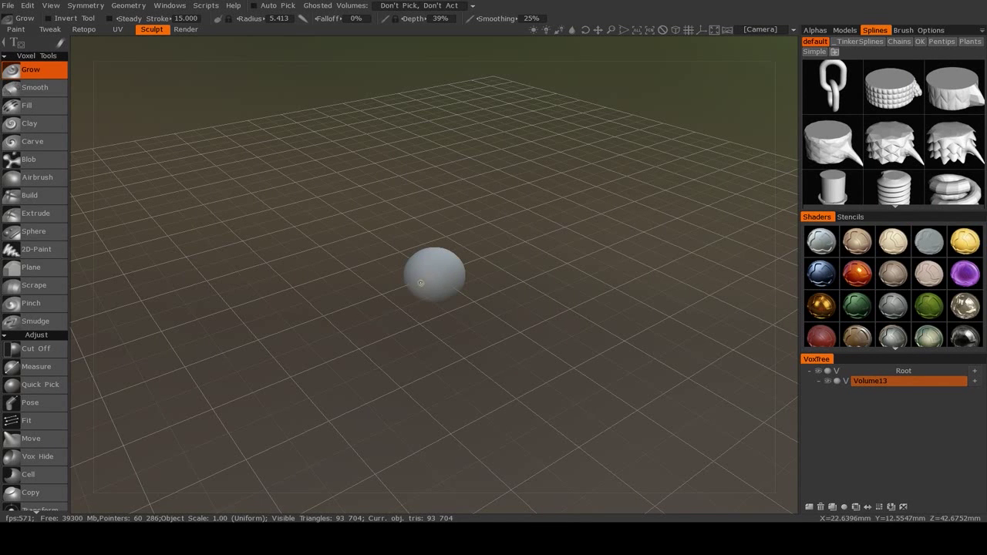
left_click_drag(424, 290, 459, 279)
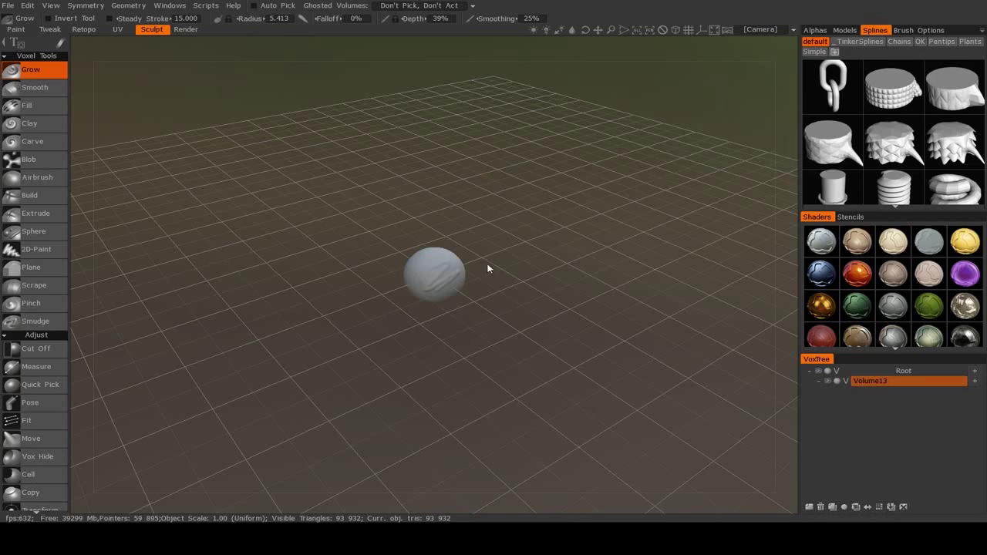
key("ctrl+z")
Examine the sphere from different angles and distances, and look through the available sculpting tools
mouse_move(535, 263)
left_mouse_down()
mouse_move(570, 225)
mouse_move(469, 185)
mouse_move(361, 252)
mouse_move(518, 286)
mouse_move(531, 213)
mouse_move(498, 250)
mouse_move(522, 241)
left_mouse_up()
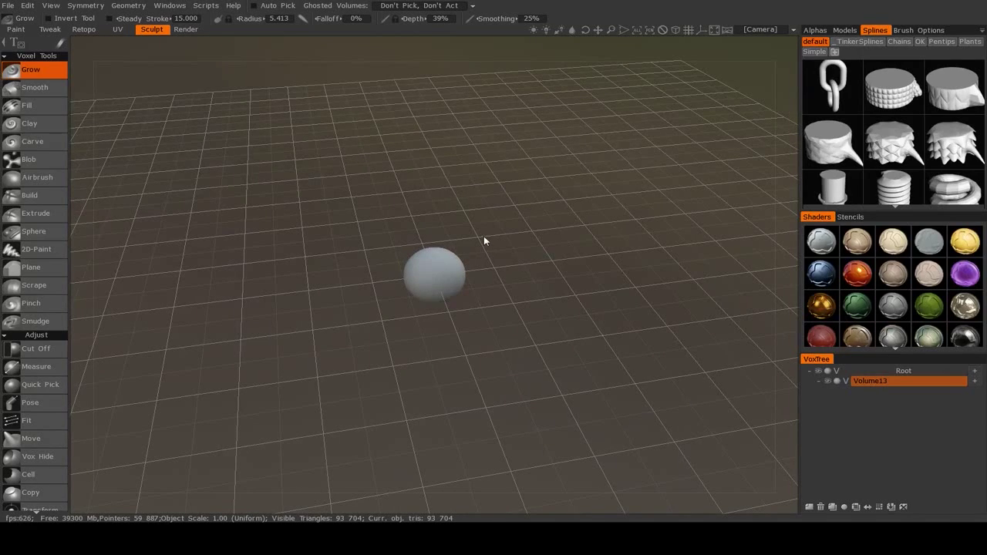
right_click_drag(479, 234, 521, 266)
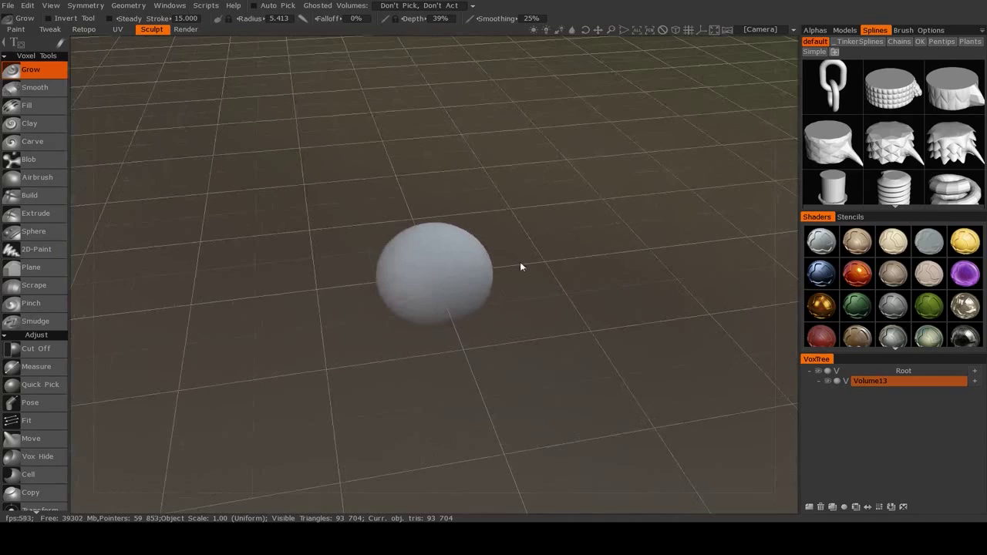
middle_click_drag(586, 244, 602, 260)
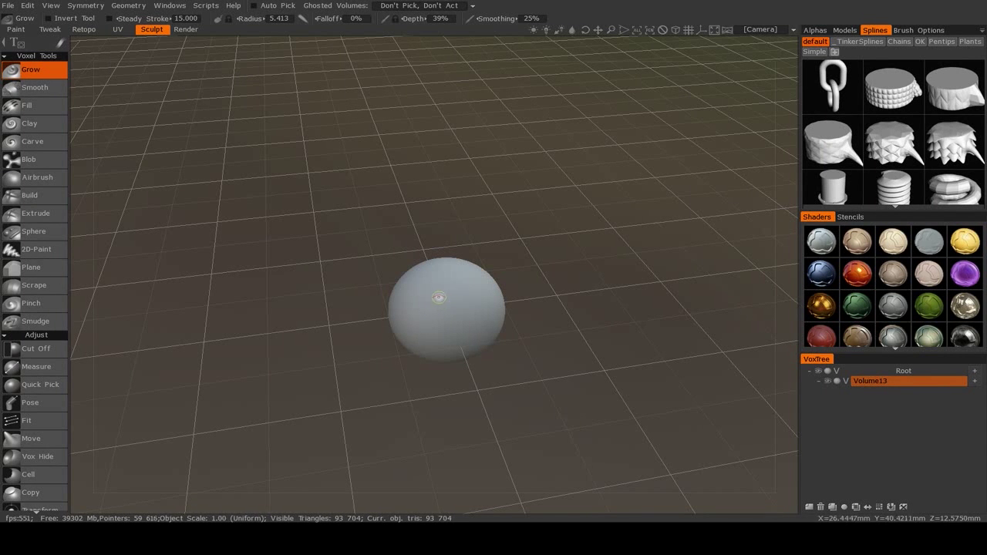
middle_click_drag(434, 309, 474, 299)
left_click_drag(474, 299, 438, 307, "alt")
mouse_move(438, 306)
right_mouse_down("alt")
mouse_move(473, 324)
mouse_move(443, 318)
right_mouse_up("alt")
middle_click_drag(477, 314, 481, 281)
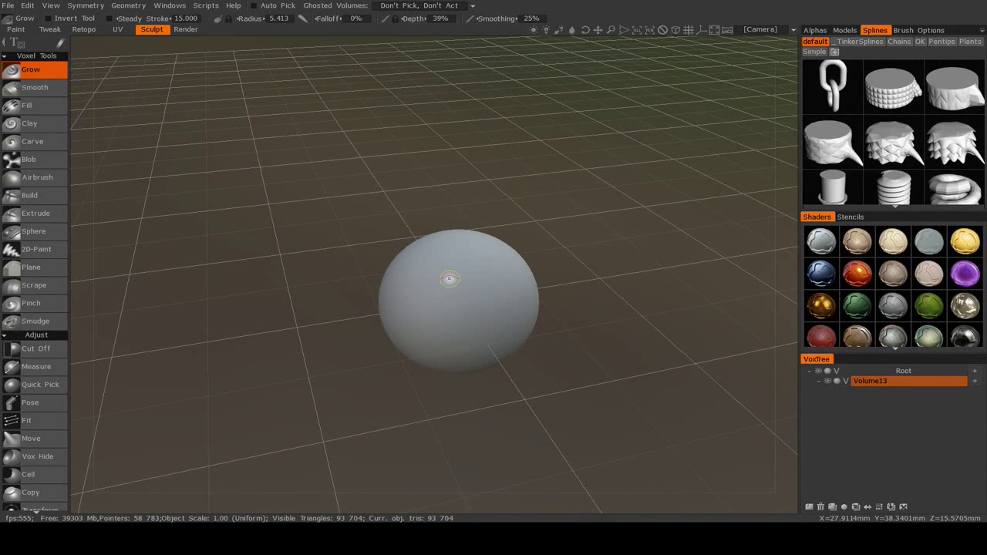
scroll(51, 386, "down", 10)
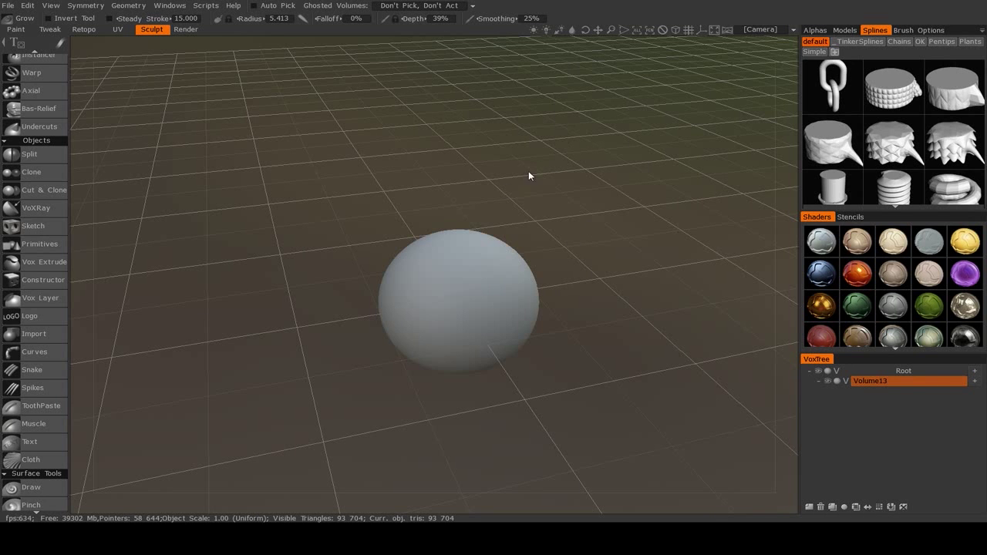
scroll(45, 190, "up", 10)
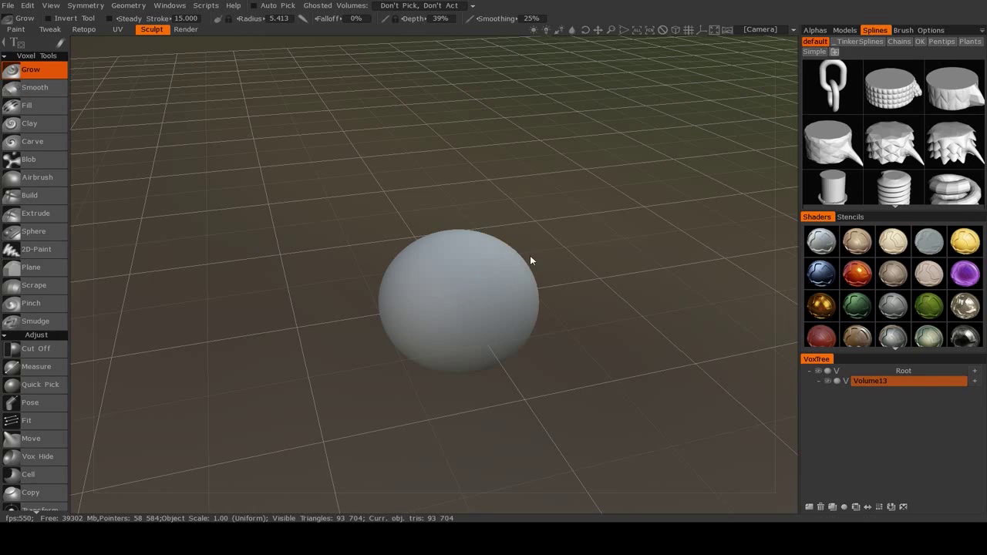
left_click_drag(558, 222, 525, 283)
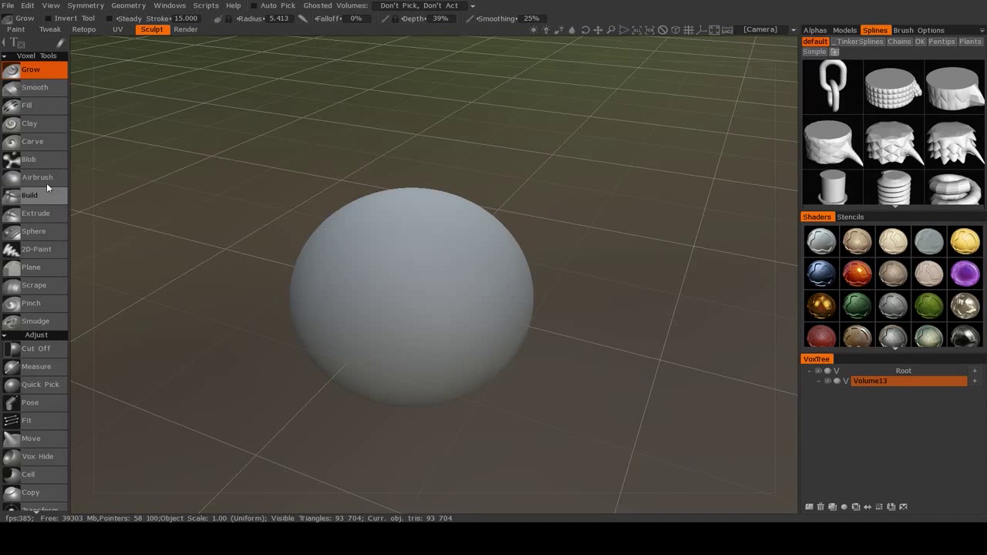
Activate the Grow tool and choose the first soft round alpha from the default alpha set as its brush tip
left_click(34, 105)
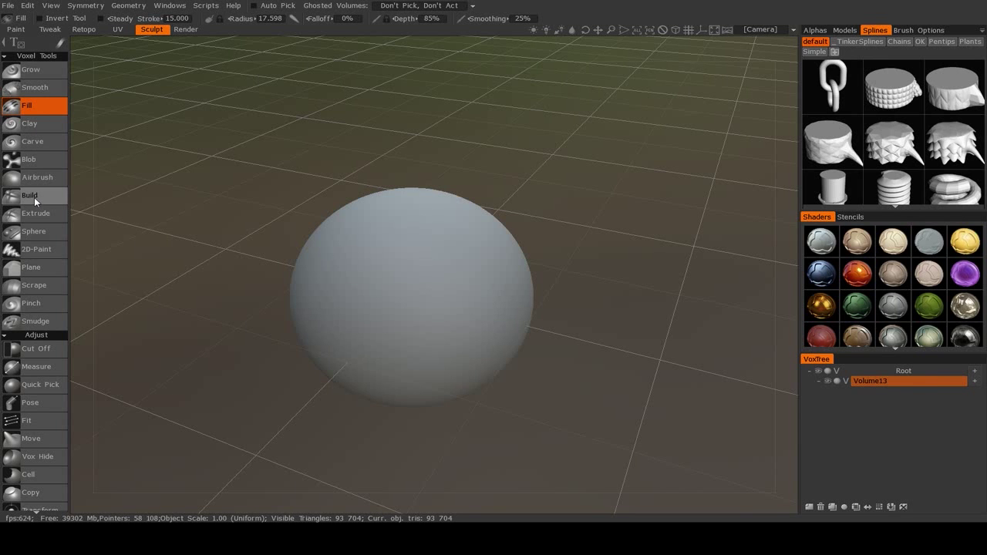
left_click(36, 68)
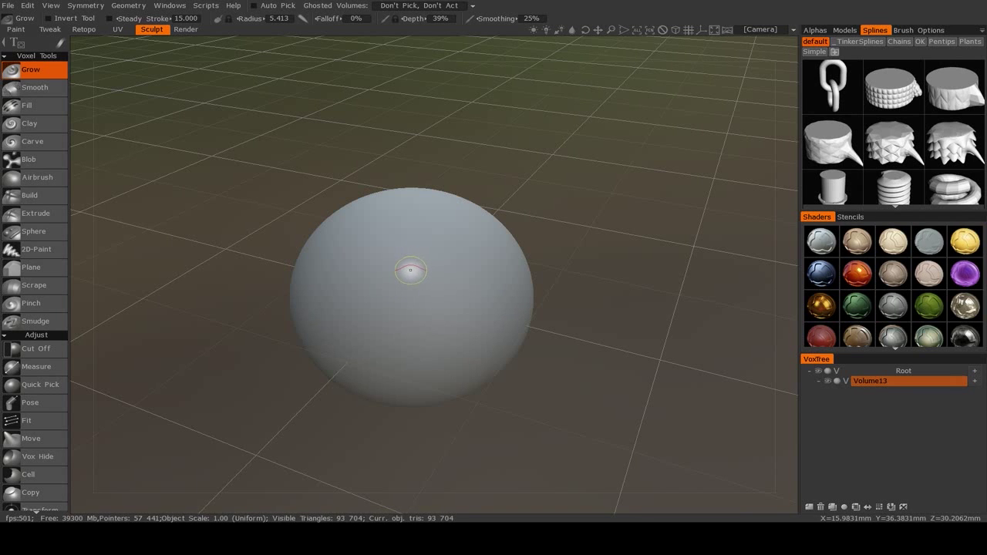
left_click(816, 30)
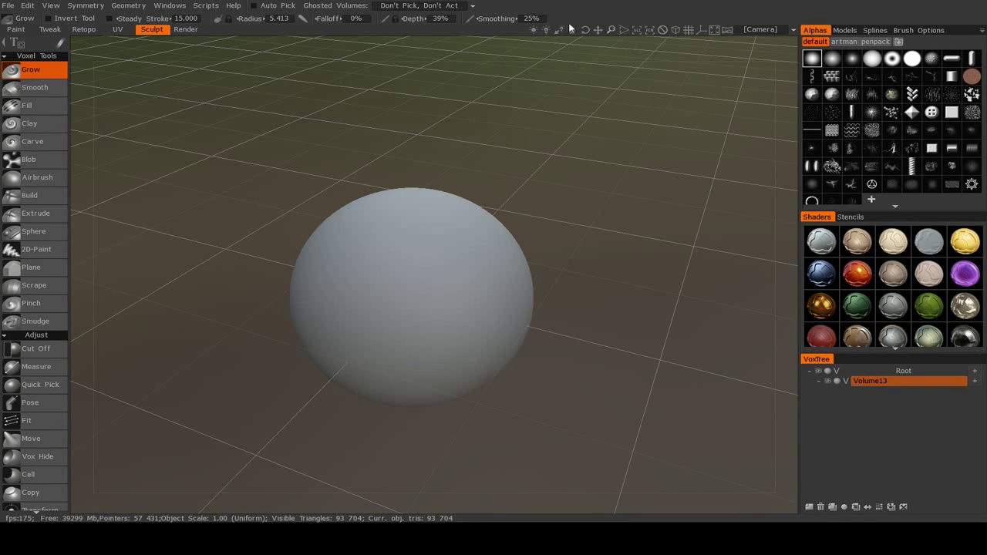
left_click(164, 7)
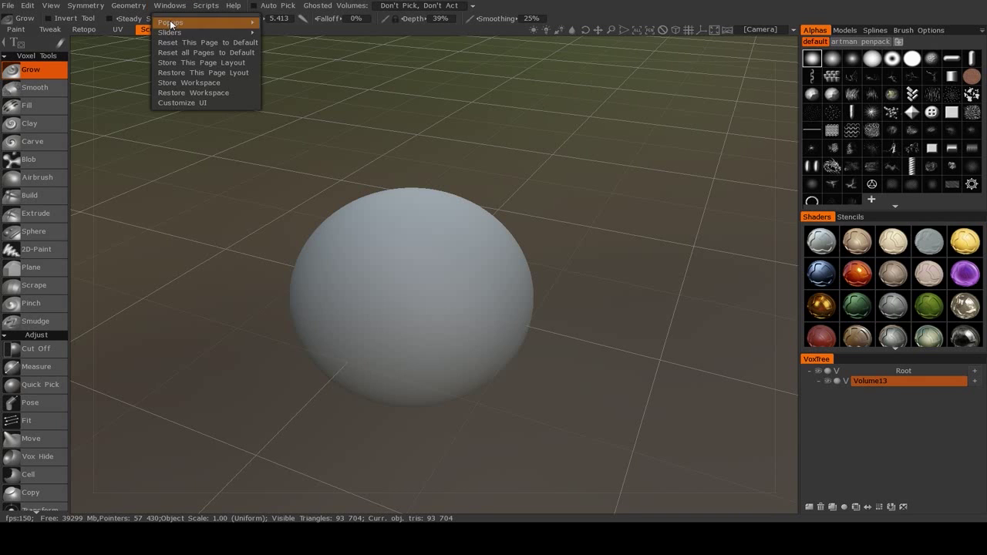
mouse_move(181, 22)
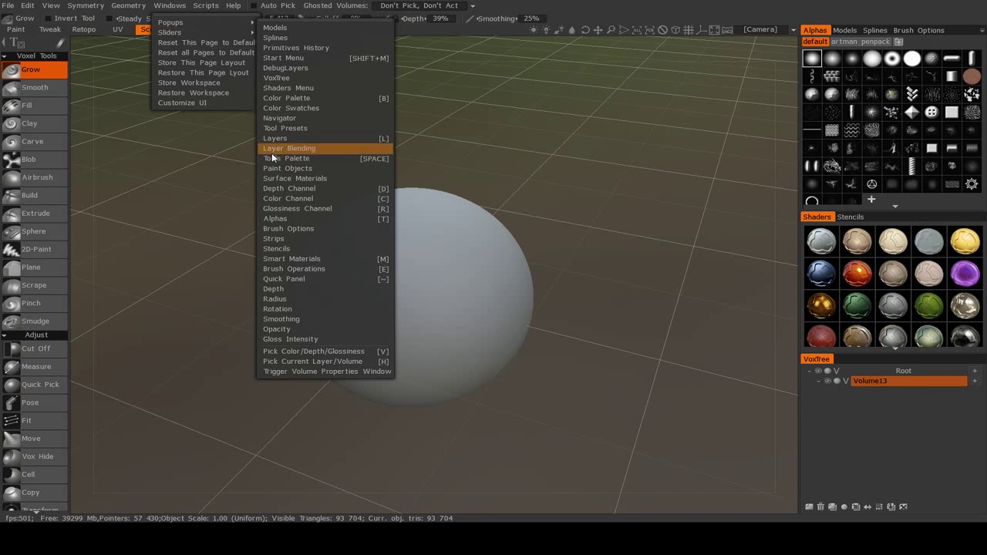
left_click(285, 221)
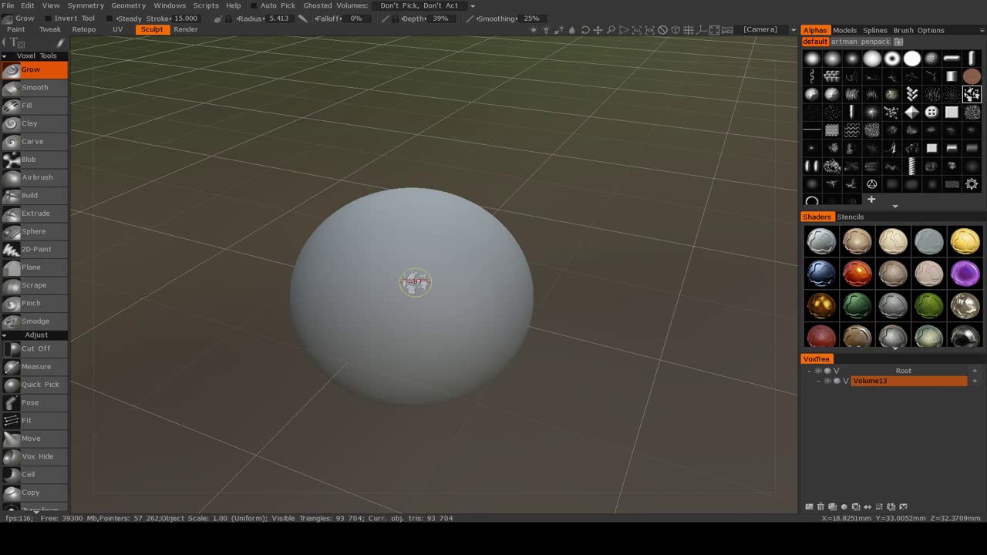
left_click(812, 60)
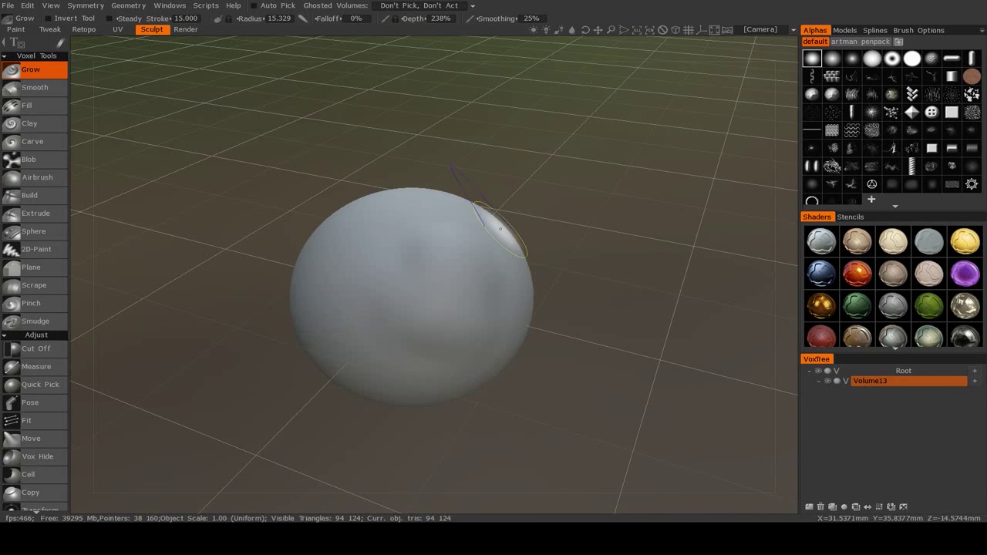
Try broad Grow strokes across the front of the sphere and undo them
mouse_move(410, 269)
left_mouse_down()
mouse_move(358, 293)
mouse_move(316, 286)
mouse_move(402, 293)
mouse_move(444, 263)
mouse_move(494, 258)
left_mouse_up()
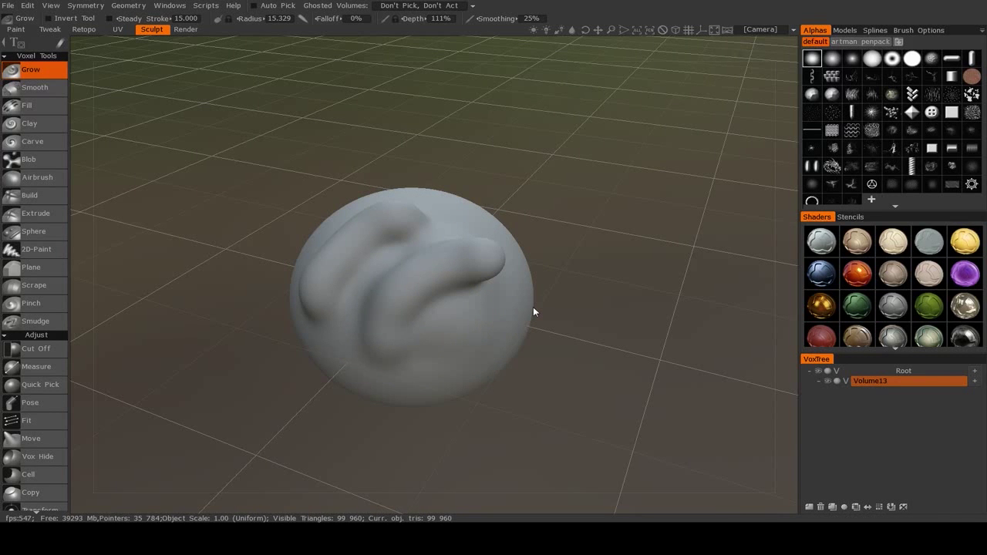
key("ctrl+z")
key("ctrl+z")
key("ctrl+z")
Inspect the sphere's smooth shaded surface up close from several sides
mouse_move(286, 261)
left_mouse_down()
mouse_move(646, 325)
mouse_move(463, 208)
mouse_move(432, 220)
mouse_move(356, 313)
mouse_move(408, 310)
left_mouse_up()
left_click_drag(478, 297, 328, 298)
scroll(351, 297, "up", 2)
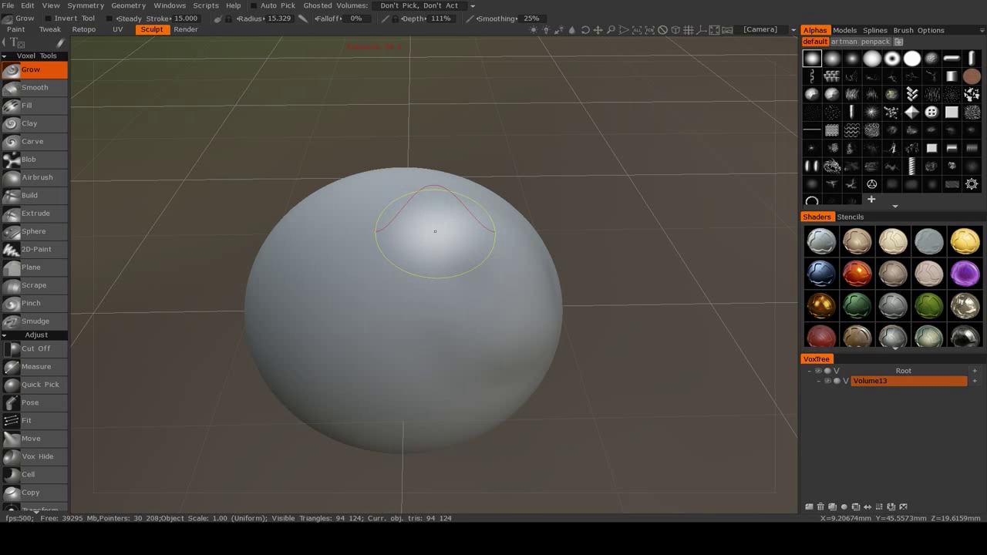
scroll(524, 249, "up", 1)
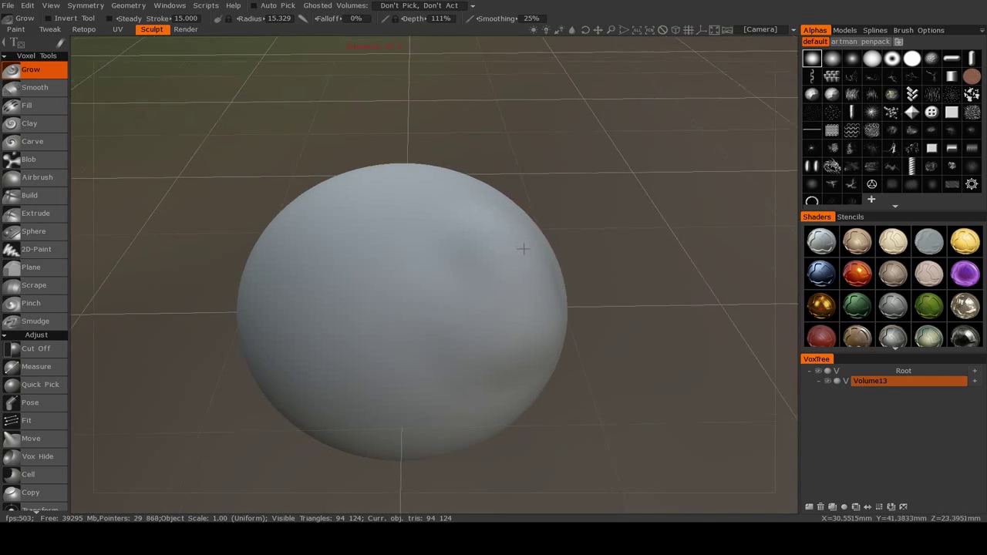
scroll(523, 249, "up", 1)
left_click_drag(523, 249, 409, 270, "alt")
scroll(432, 266, "up", 1)
right_click(446, 264)
mouse_move(571, 270)
left_click(651, 266)
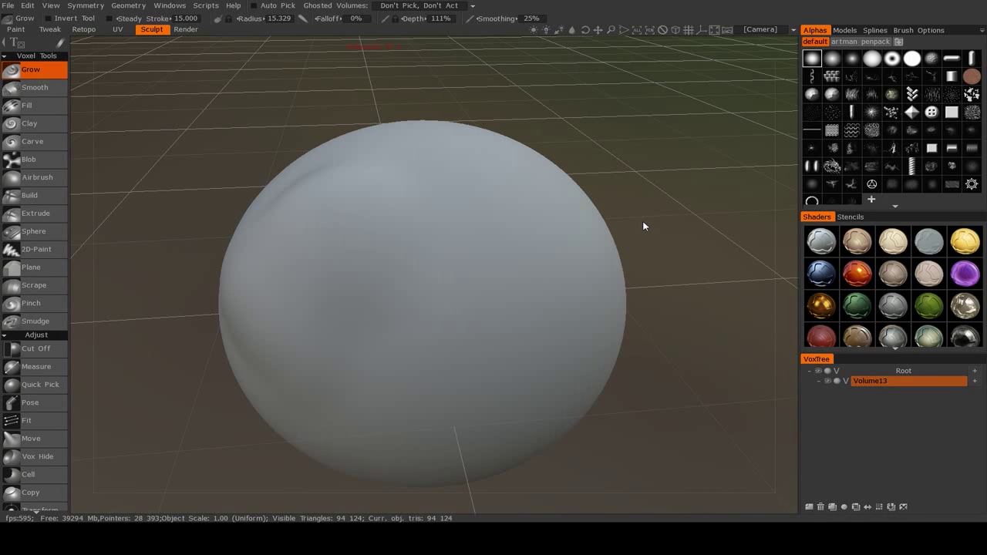
Turn on the wireframe display and examine the sphere's voxel mesh density up close
key("w")
left_click_drag(655, 243, 581, 275, "alt")
scroll(532, 240, "up", 4)
scroll(533, 239, "down", 4)
scroll(602, 258, "up", 5)
scroll(589, 273, "down", 5)
mouse_move(197, 210)
left_mouse_down("alt")
mouse_move(503, 190)
mouse_move(414, 227)
mouse_move(420, 248)
left_mouse_up("alt")
scroll(402, 231, "up", 2)
right_click_drag(315, 266, 295, 266)
mouse_move(295, 266)
left_mouse_down("alt")
mouse_move(368, 232)
mouse_move(429, 221)
left_mouse_up("alt")
Grow several rounded bumps and one long arm-like protrusion out of the upper part of the wireframed sphere
left_click(487, 269)
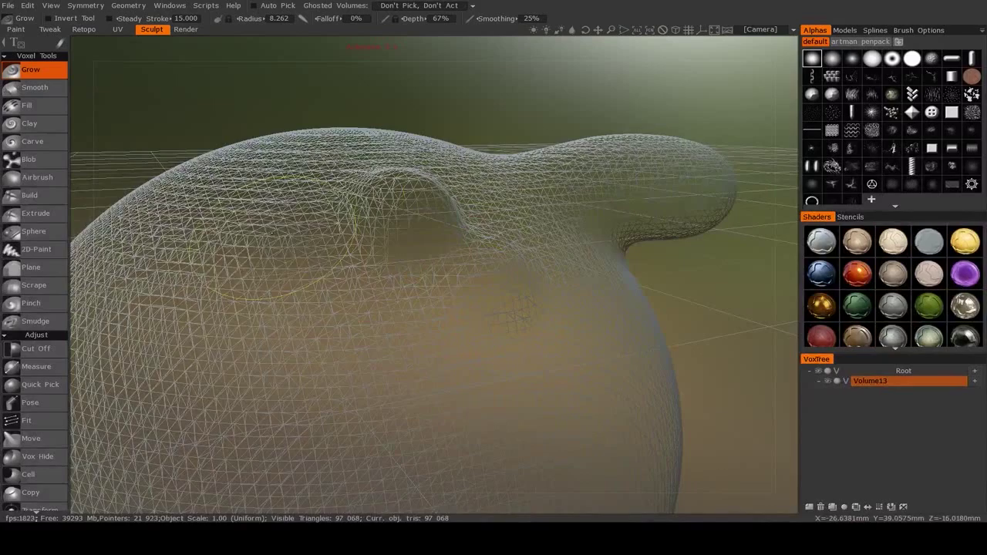
left_click_drag(265, 247, 290, 266)
left_click_drag(368, 289, 610, 251, "alt")
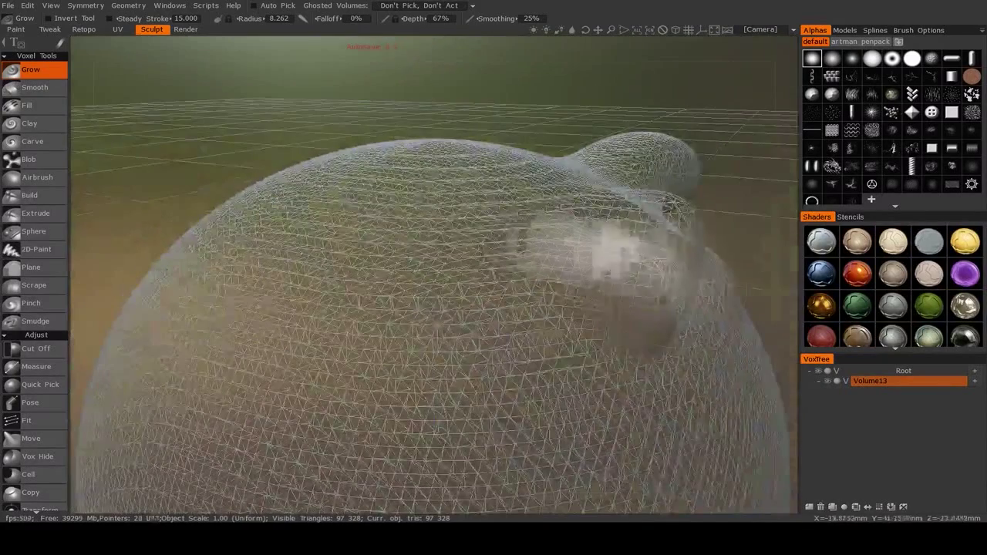
mouse_move(640, 286)
left_mouse_down("alt")
mouse_move(527, 230)
mouse_move(624, 275)
mouse_move(760, 267)
mouse_move(548, 311)
mouse_move(473, 306)
left_mouse_up("alt")
left_click(547, 226)
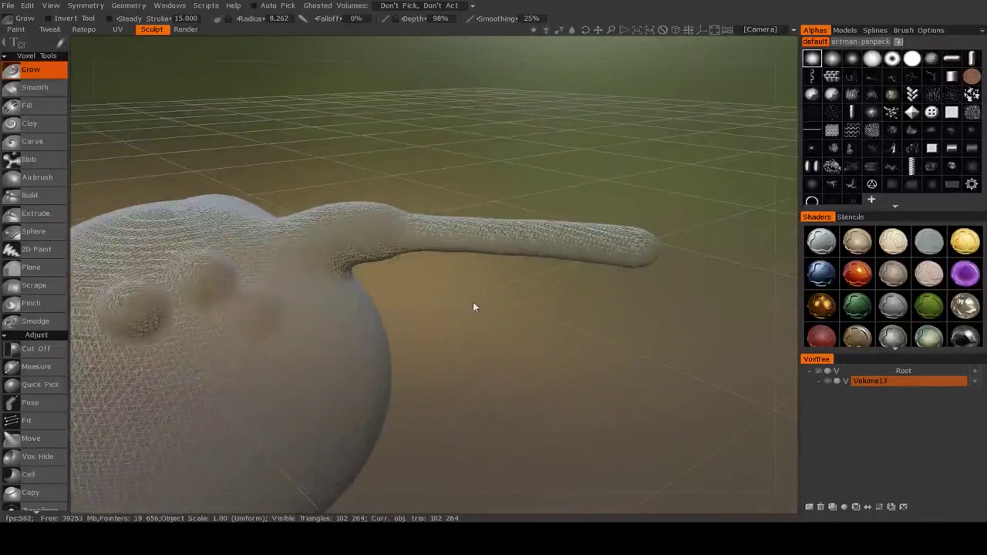
Grow a second, separate arm-like protrusion out of the sphere beside the first one, with Grow at 98% depth
right_click_drag(473, 305, 489, 317, "alt")
mouse_move(489, 317)
left_mouse_down("alt")
mouse_move(469, 291)
mouse_move(428, 283)
left_mouse_up("alt")
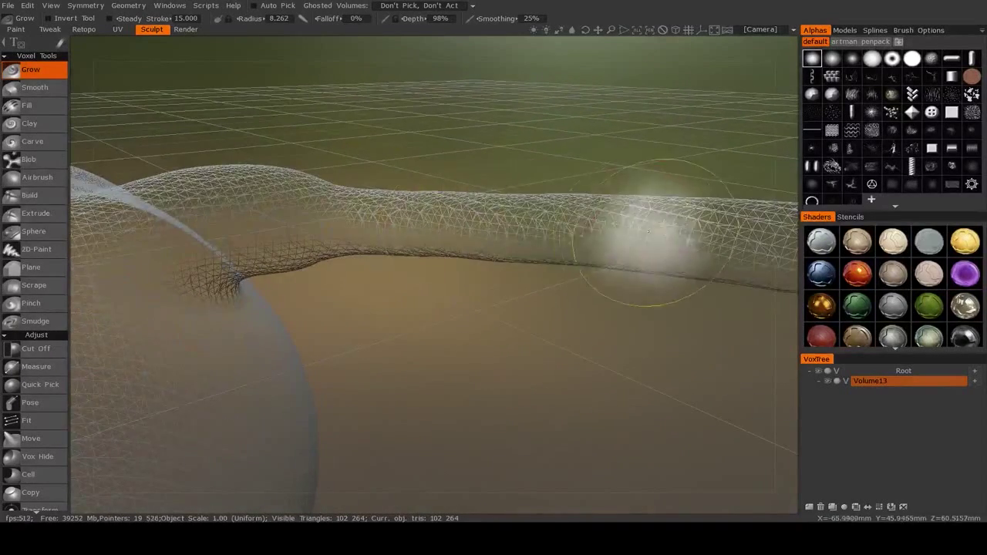
left_click_drag(467, 204, 465, 210, "alt")
right_click_drag(465, 210, 485, 240, "alt")
left_click_drag(485, 240, 350, 269, "alt")
right_click_drag(350, 268, 348, 237, "alt")
left_click_drag(348, 237, 417, 245, "alt")
right_click_drag(417, 245, 444, 253, "alt")
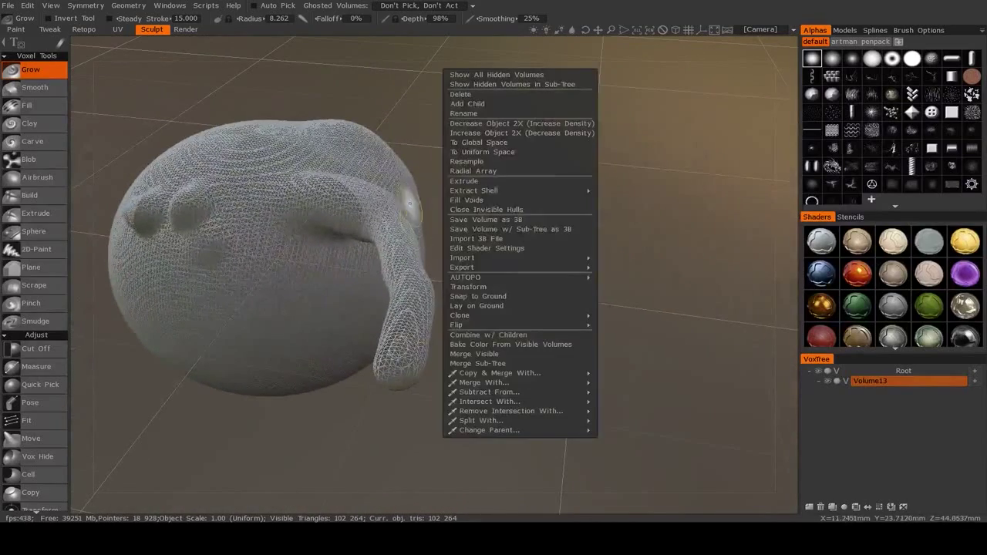
left_click(702, 132)
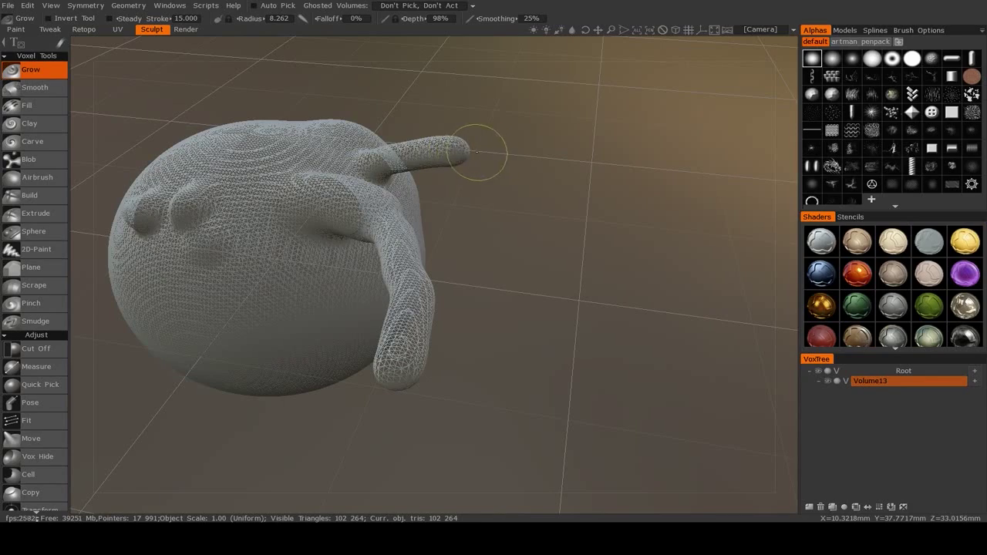
left_click_drag(478, 153, 569, 156)
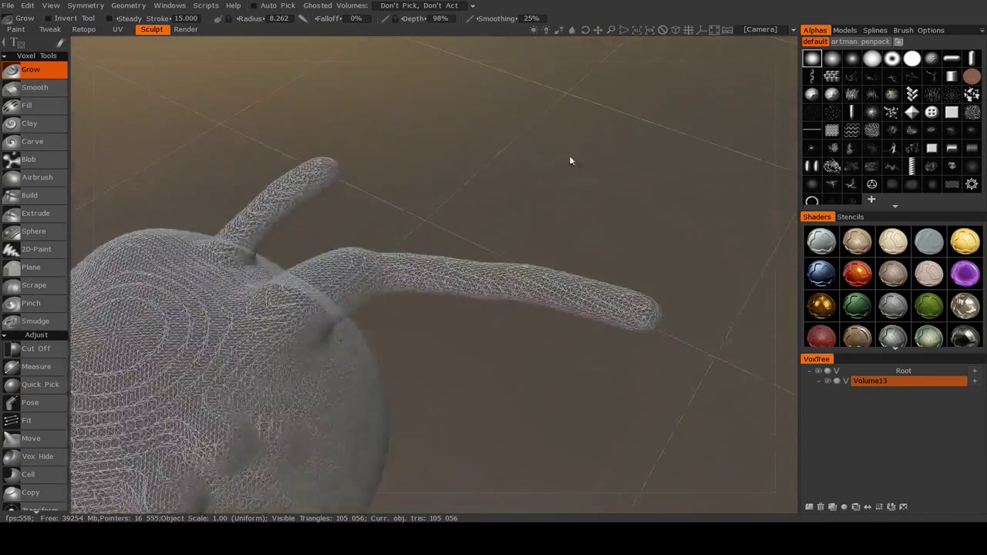
Grow a short rounded knob out of the sphere's upper edge, on the side away from the two arms
middle_click_drag(351, 179, 456, 152)
left_click_drag(455, 152, 325, 145)
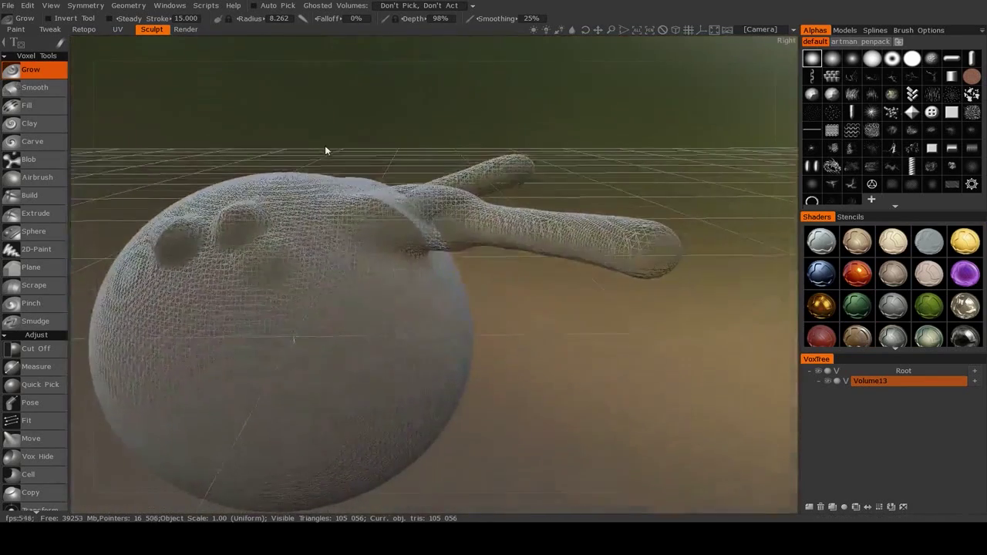
middle_click_drag(335, 225, 410, 183)
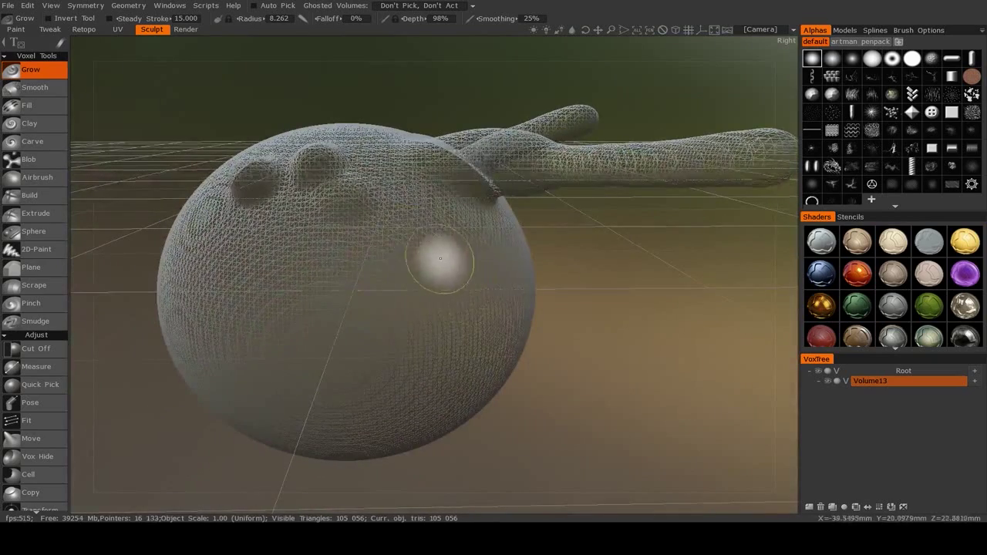
mouse_move(467, 241)
left_mouse_down("alt")
mouse_move(444, 248)
mouse_move(476, 301)
mouse_move(492, 296)
left_mouse_up("alt")
middle_click_drag(270, 248, 417, 237)
left_click_drag(316, 187, 330, 168)
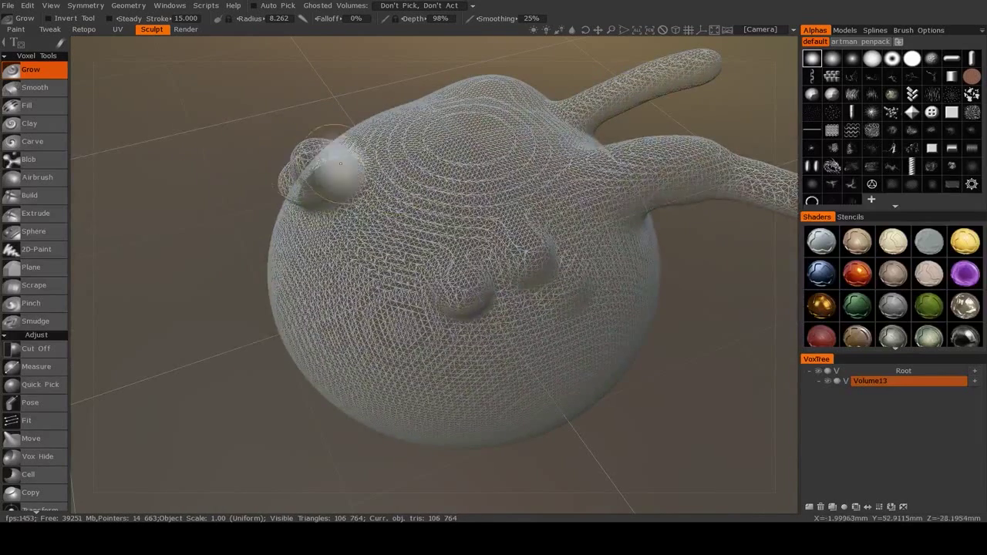
Grow several branches out of the long arm so that it forks in different directions
middle_click_drag(426, 169, 219, 172)
mouse_move(630, 222)
left_mouse_down()
mouse_move(634, 156)
mouse_move(583, 148)
left_mouse_up()
mouse_move(579, 166)
left_mouse_down("alt")
mouse_move(557, 149)
mouse_move(452, 124)
mouse_move(443, 154)
mouse_move(278, 174)
mouse_move(290, 147)
mouse_move(320, 131)
mouse_move(517, 146)
mouse_move(560, 162)
mouse_move(529, 158)
mouse_move(571, 193)
left_mouse_up("alt")
left_click_drag(456, 162, 612, 174, "alt")
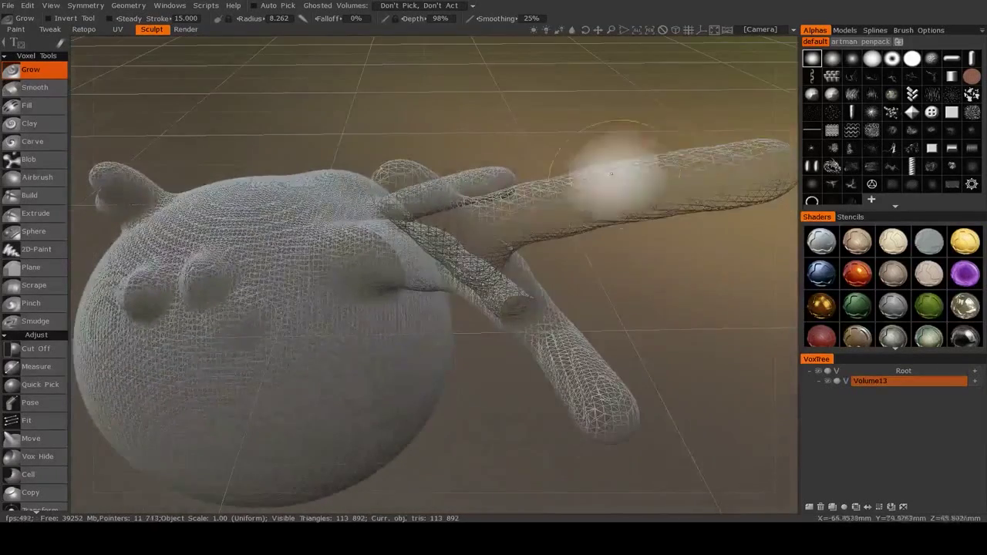
left_click_drag(603, 88, 598, 92)
Extend the long arm's outer end with more zigzagging, antler-like branches using Grow at 98% depth
scroll(540, 211, "down", 5)
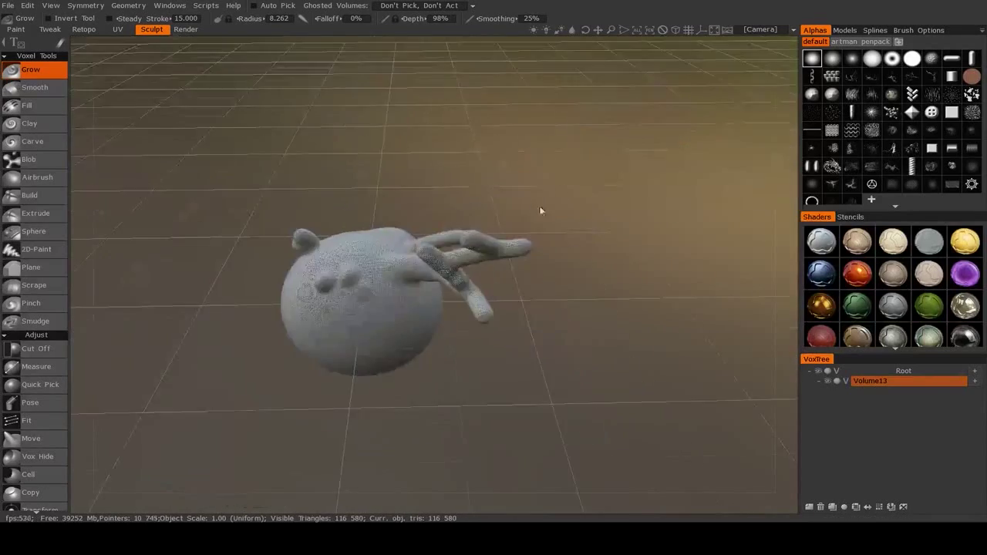
mouse_move(540, 211)
left_mouse_down("alt")
mouse_move(441, 226)
mouse_move(499, 257)
mouse_move(417, 263)
mouse_move(482, 271)
mouse_move(418, 284)
mouse_move(440, 288)
left_mouse_up("alt")
scroll(440, 227, "up", 4)
scroll(499, 256, "down", 4)
scroll(441, 288, "up", 3)
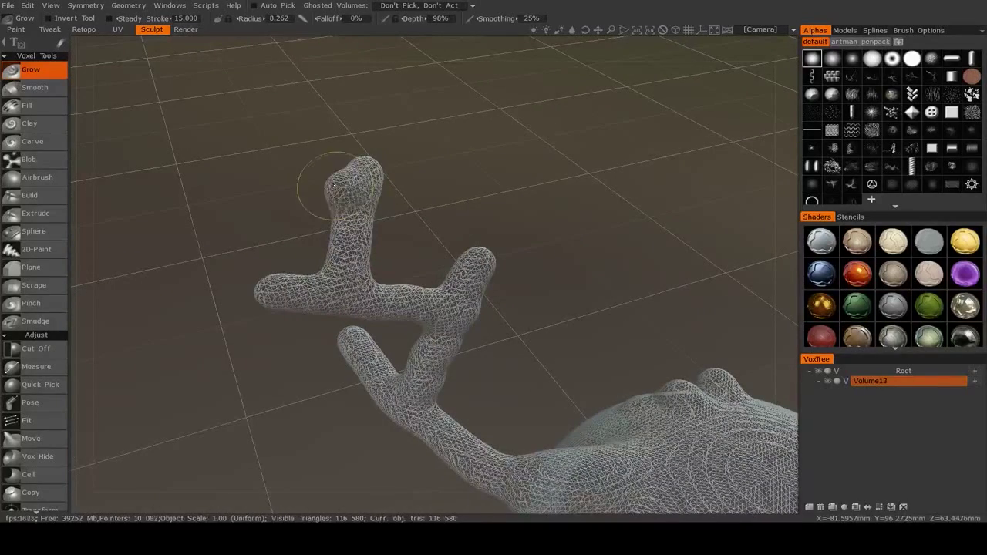
scroll(414, 238, "down", 4)
left_click_drag(414, 238, 290, 166, "alt")
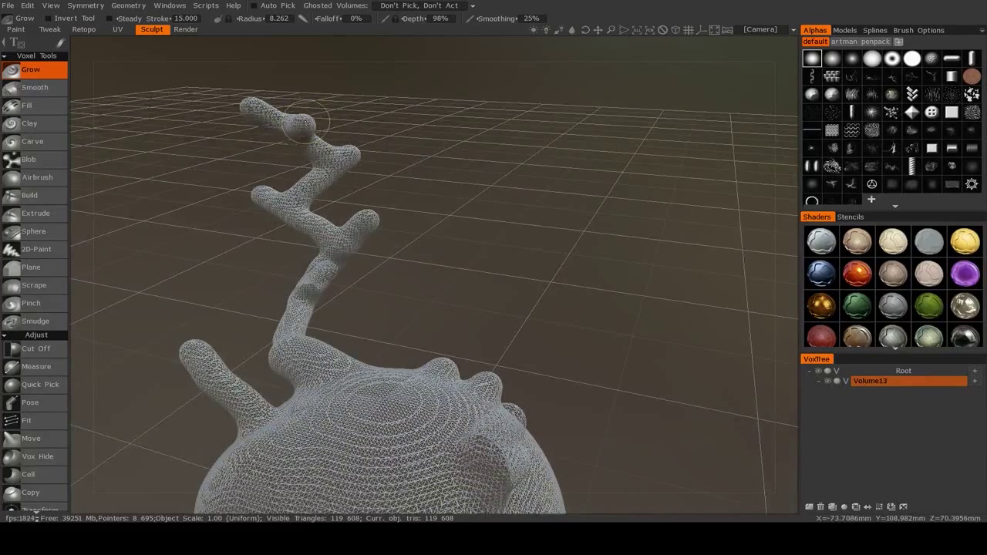
left_click(316, 112)
mouse_move(316, 112)
left_mouse_down("alt")
mouse_move(375, 193)
mouse_move(443, 170)
left_mouse_up("alt")
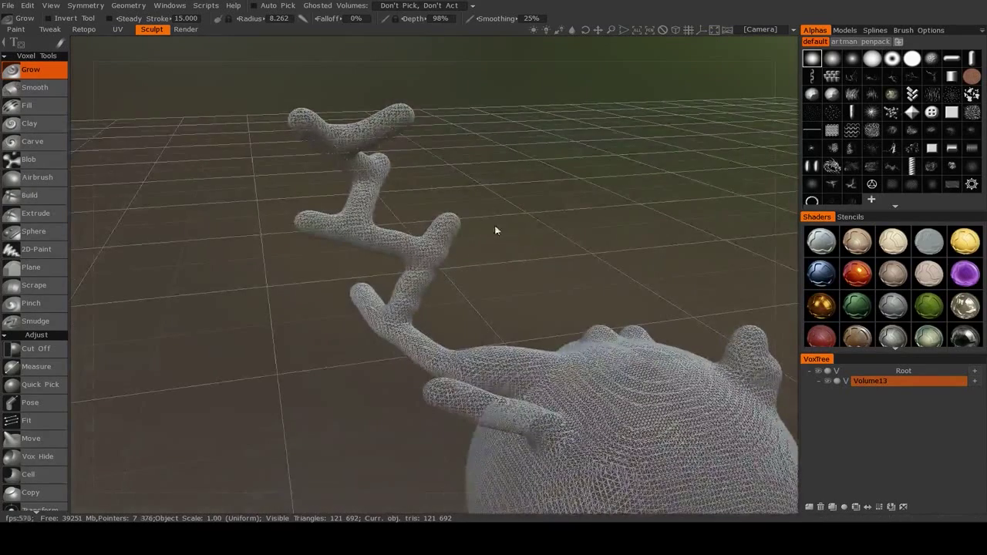
Pull one side of the sphere's body out into a long pointed cone with the Move tool at a radius of about 38
left_click_drag(502, 234, 340, 353, "alt")
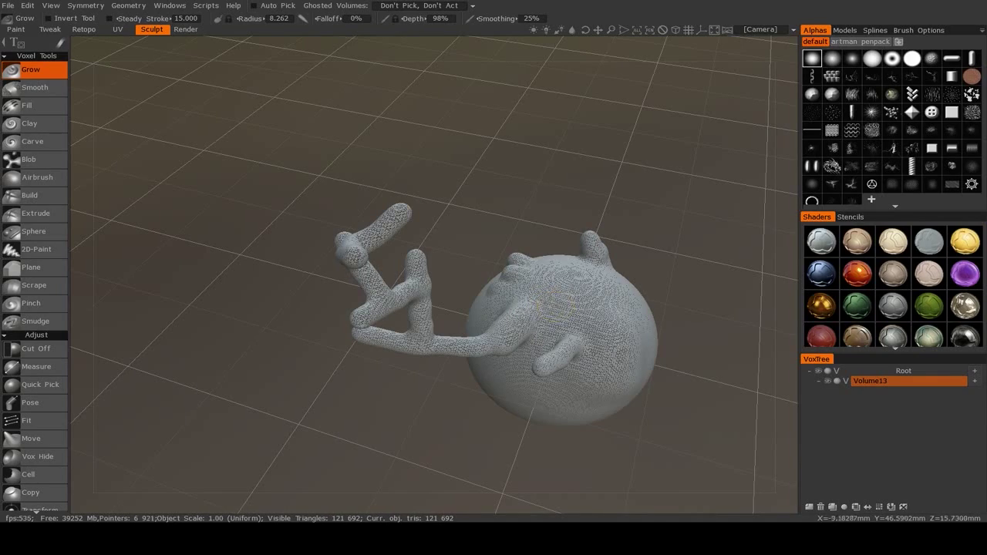
left_click_drag(340, 352, 453, 276, "alt")
left_click_drag(463, 314, 483, 273, "alt")
scroll(49, 403, "down", 1)
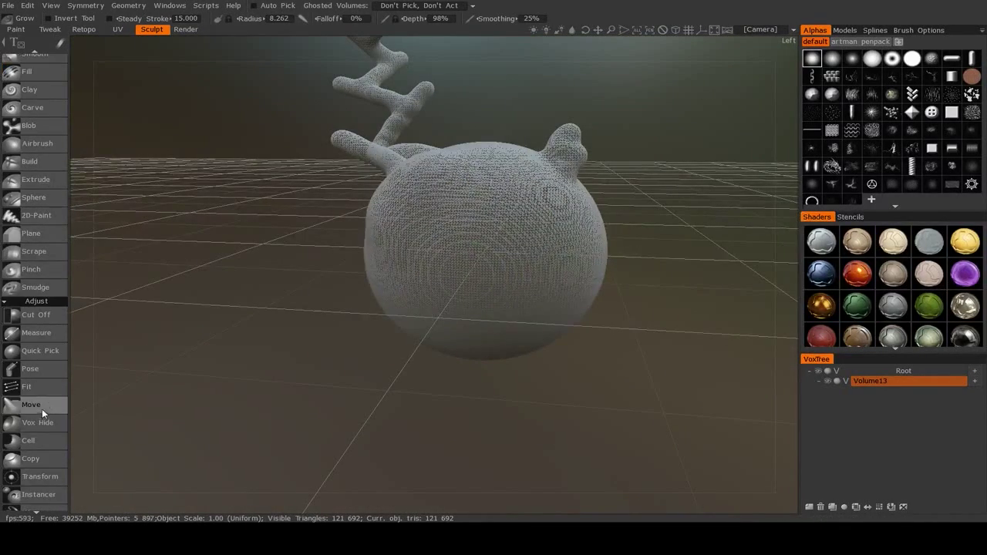
left_click(41, 409)
mouse_move(413, 285)
left_mouse_down()
mouse_move(309, 330)
mouse_move(193, 351)
left_mouse_up()
left_click_drag(324, 388, 273, 376, "alt")
right_click_drag(273, 376, 352, 365, "alt")
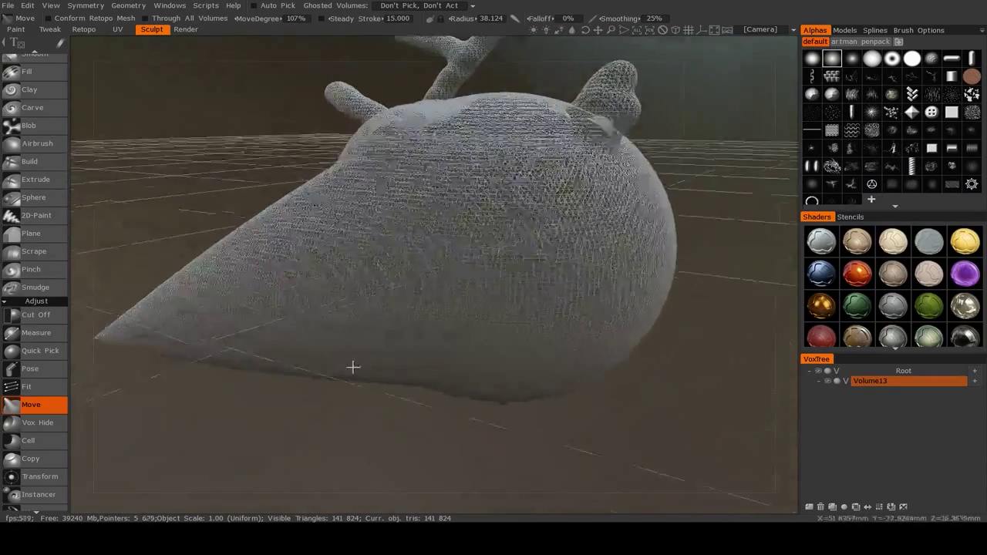
Pull the opposite side of the body out into a second pointed cone with the same large Move brush
left_click_drag(352, 366, 378, 339, "alt")
left_click_drag(622, 270, 810, 284)
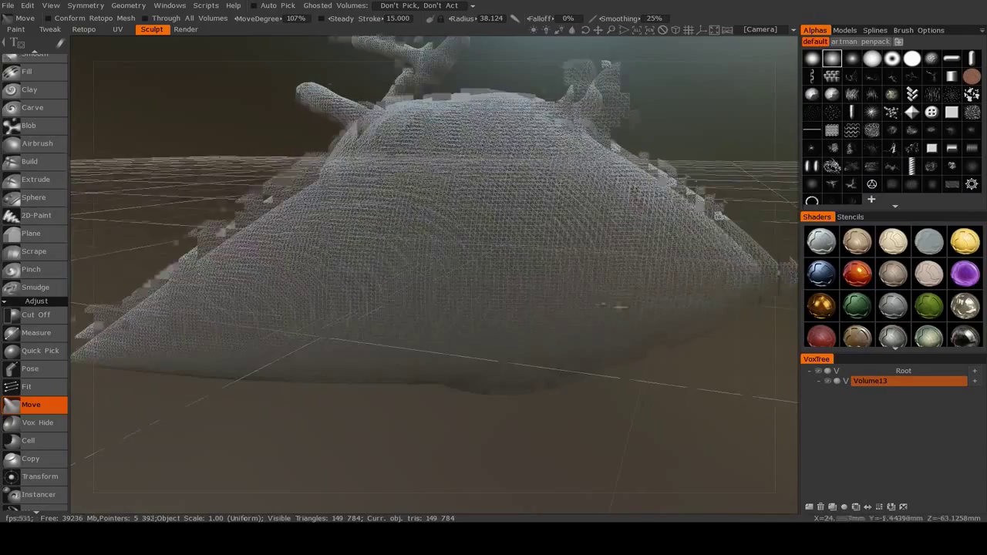
mouse_move(621, 309)
left_mouse_down("alt")
mouse_move(564, 254)
mouse_move(597, 274)
mouse_move(591, 379)
mouse_move(529, 375)
mouse_move(379, 429)
mouse_move(399, 412)
mouse_move(423, 311)
mouse_move(573, 236)
mouse_move(725, 275)
mouse_move(505, 282)
left_mouse_up("alt")
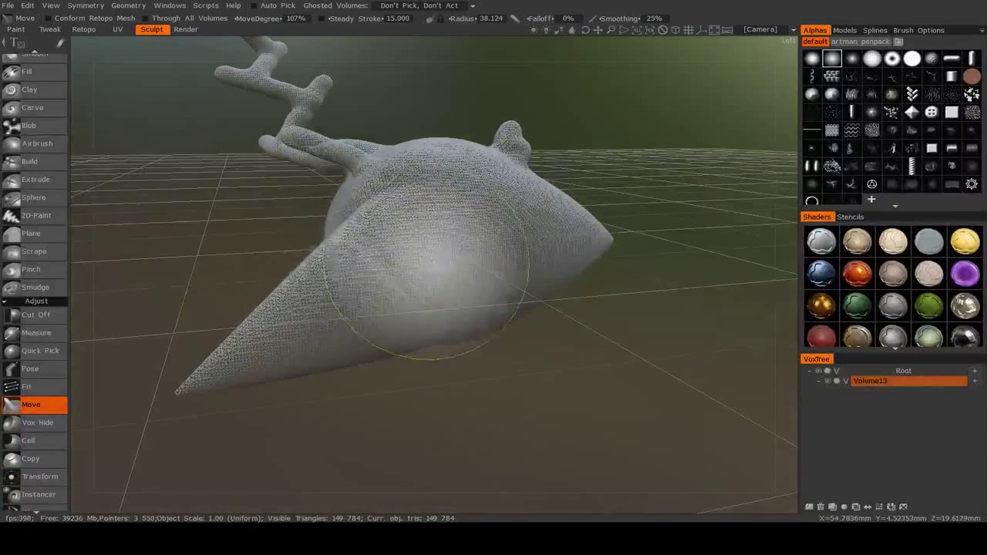
Grow raised ridges along the surface of the longer cone with a radius of 8.262, and turn the wireframe display off
right_click_drag(372, 283, 321, 285)
scroll(39, 154, "up", 2)
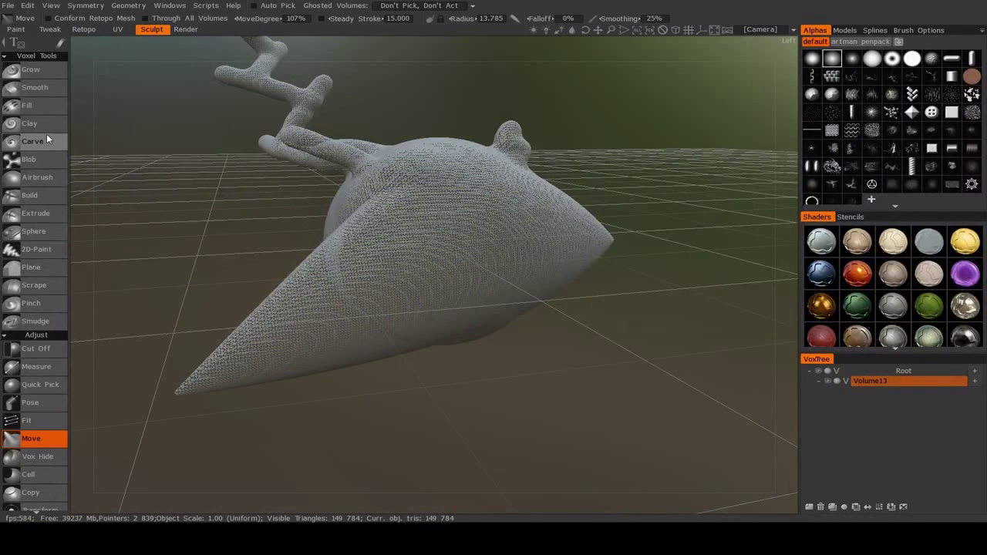
left_click(31, 70)
mouse_move(279, 337)
left_mouse_down()
mouse_move(450, 267)
mouse_move(430, 234)
mouse_move(297, 318)
left_mouse_up()
left_click_drag(364, 350, 501, 378)
mouse_move(501, 383)
middle_mouse_down()
mouse_move(453, 391)
mouse_move(467, 352)
mouse_move(615, 340)
mouse_move(529, 429)
mouse_move(591, 403)
mouse_move(600, 298)
mouse_move(554, 361)
middle_mouse_up()
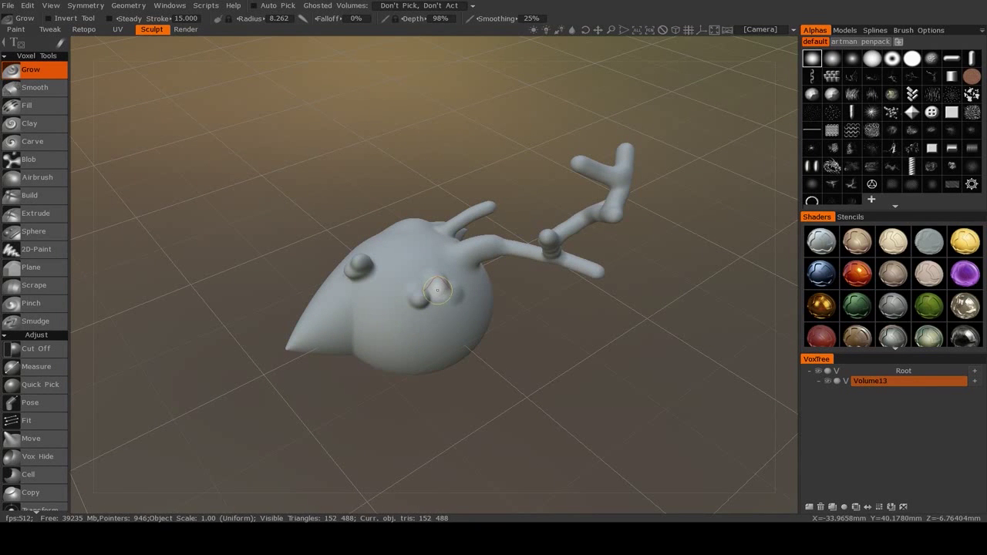
Examine the smooth shaded sculpture from all sides, including the branched arm, the knobs and the two pointed cones
mouse_move(404, 326)
middle_mouse_down()
mouse_move(348, 424)
mouse_move(149, 337)
mouse_move(149, 265)
mouse_move(286, 265)
mouse_move(434, 302)
mouse_move(452, 324)
mouse_move(443, 362)
mouse_move(416, 374)
middle_mouse_up()
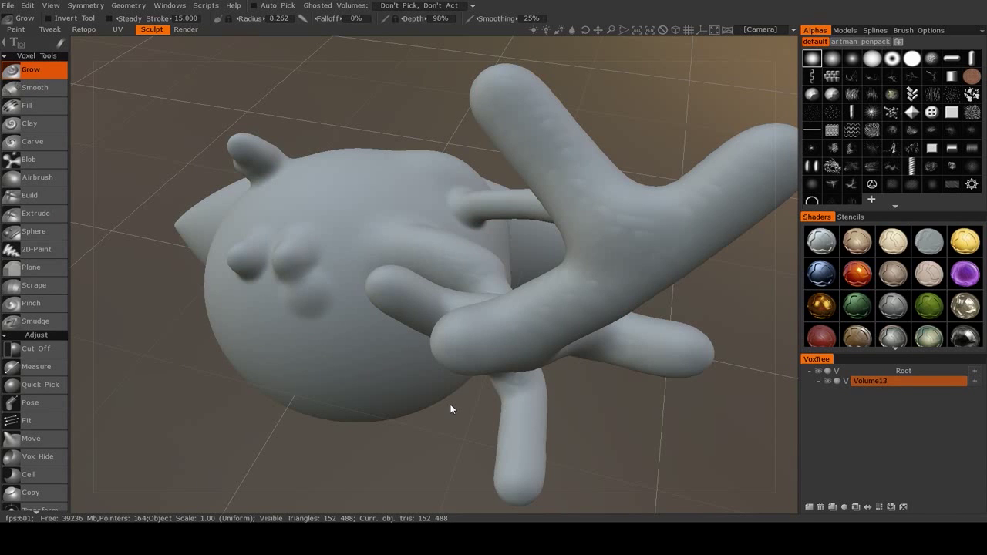
scroll(451, 408, "down", 5)
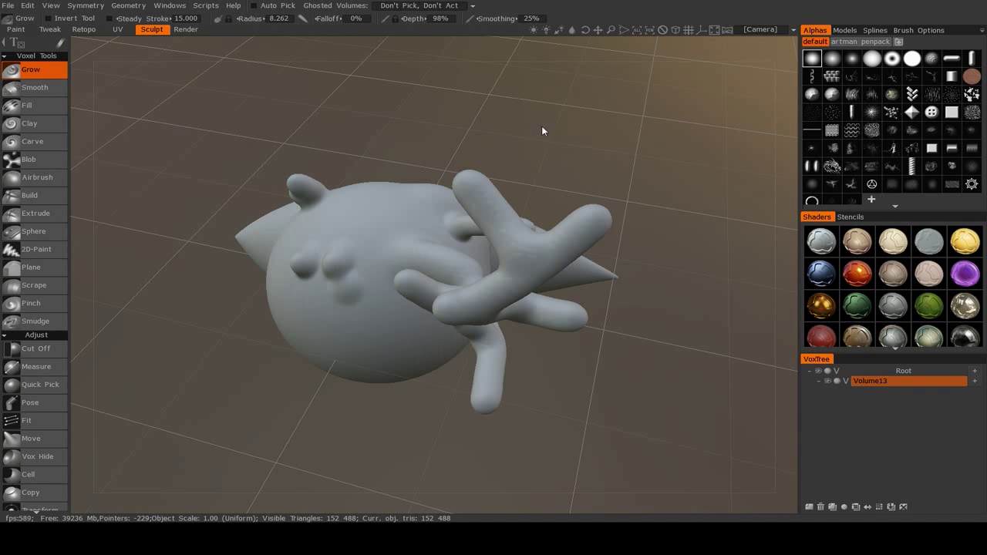
left_click_drag(607, 172, 564, 190)
right_click_drag(563, 193, 511, 195)
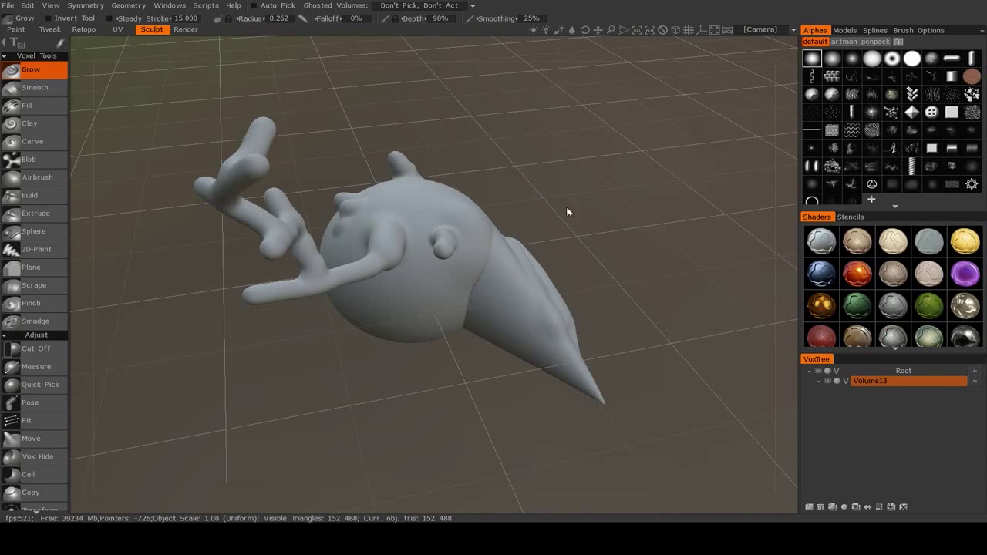
left_click_drag(567, 212, 366, 238)
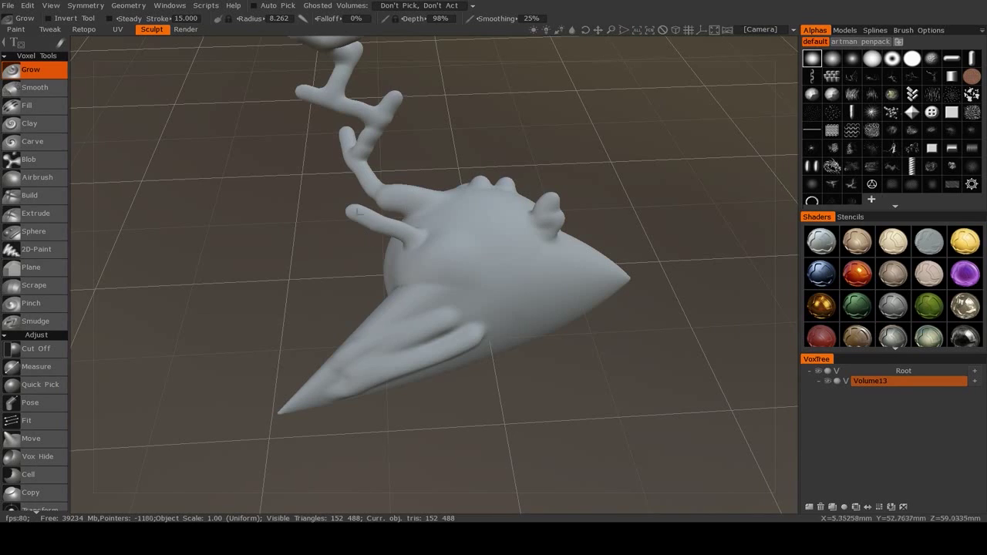
left_click_drag(378, 236, 531, 155)
right_click_drag(532, 154, 531, 197)
left_click_drag(531, 198, 452, 270)
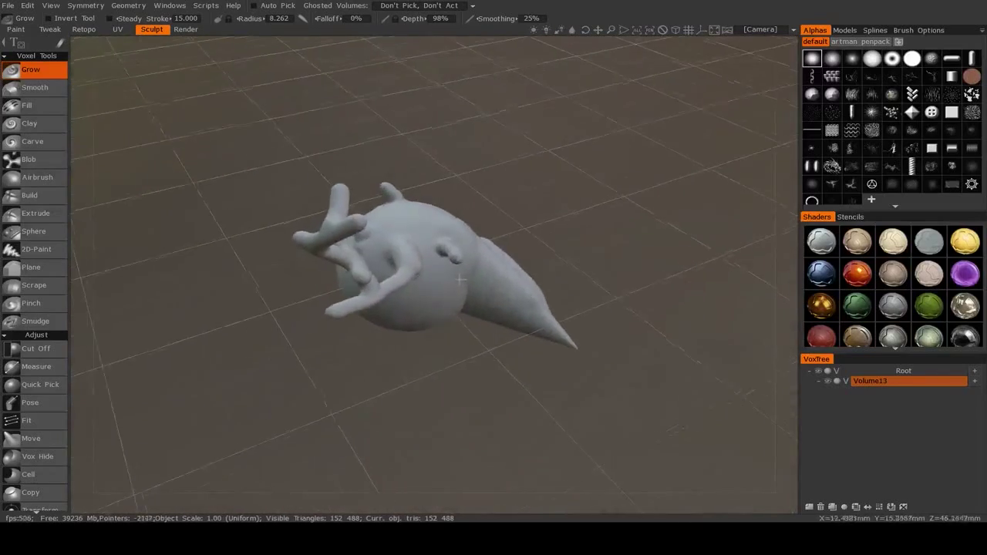
scroll(452, 270, "up", 4)
middle_click_drag(452, 270, 506, 324)
left_click_drag(506, 324, 452, 298)
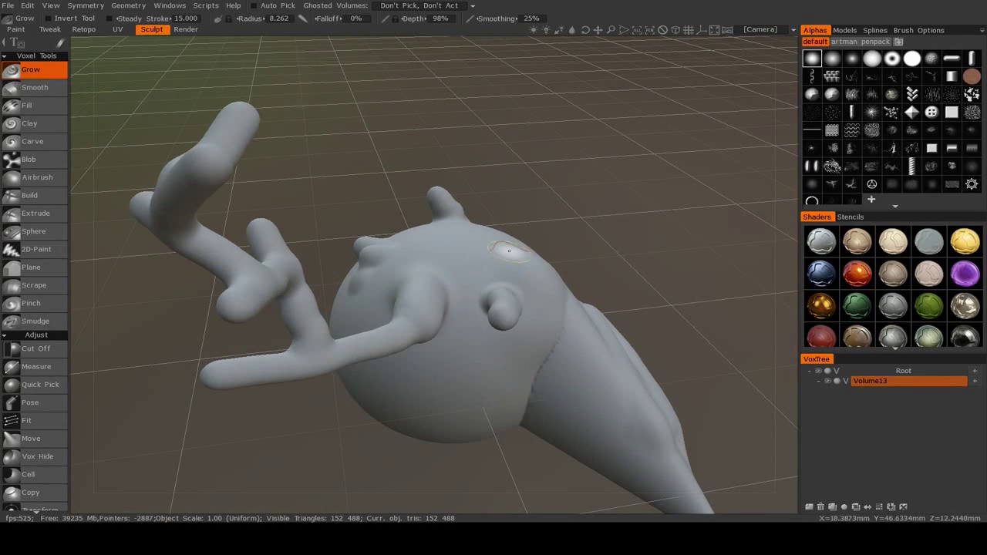
left_click_drag(554, 230, 387, 246)
scroll(387, 247, "up", 3)
left_click_drag(409, 305, 382, 203)
left_click_drag(502, 220, 399, 351)
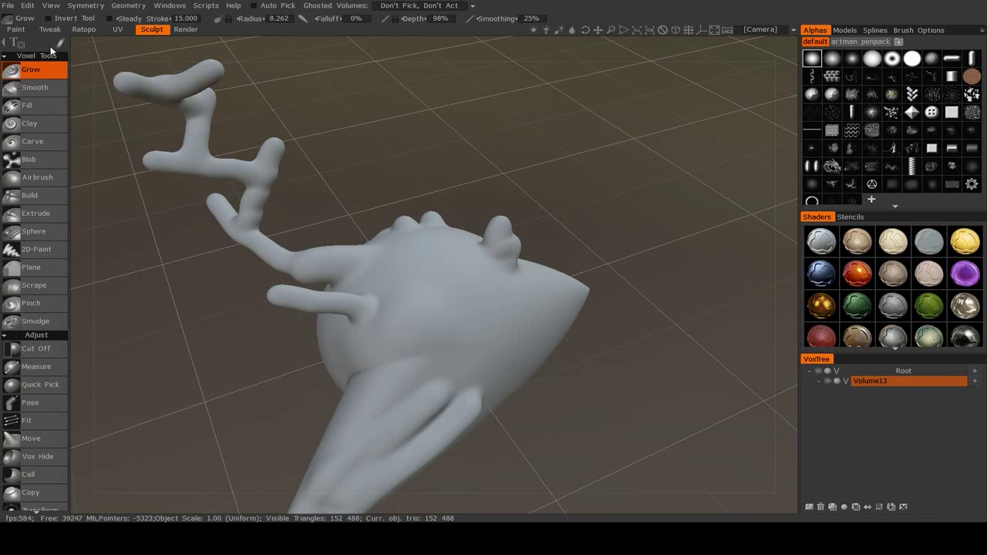
Look through the voxel sculpting tools down to the Objects group
scroll(55, 129, "down", 10)
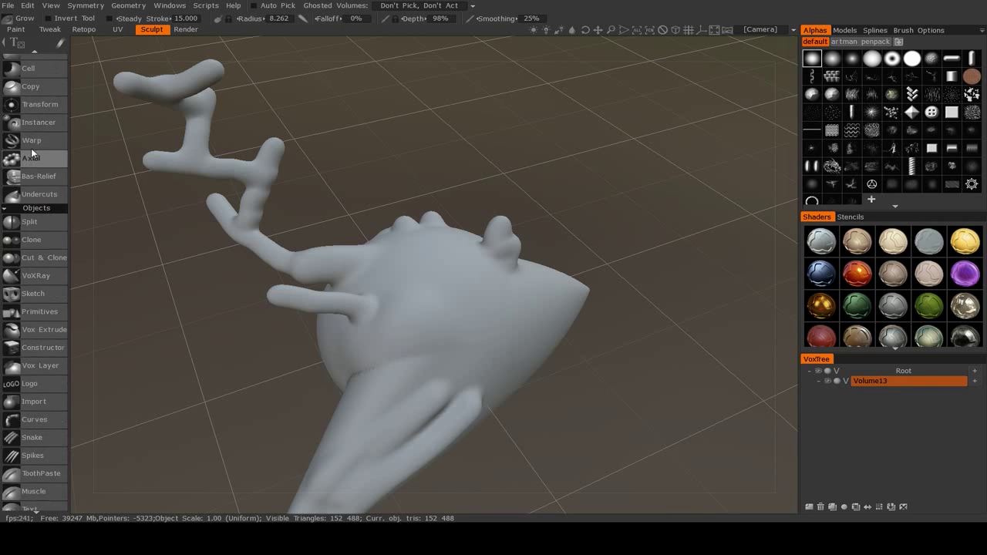